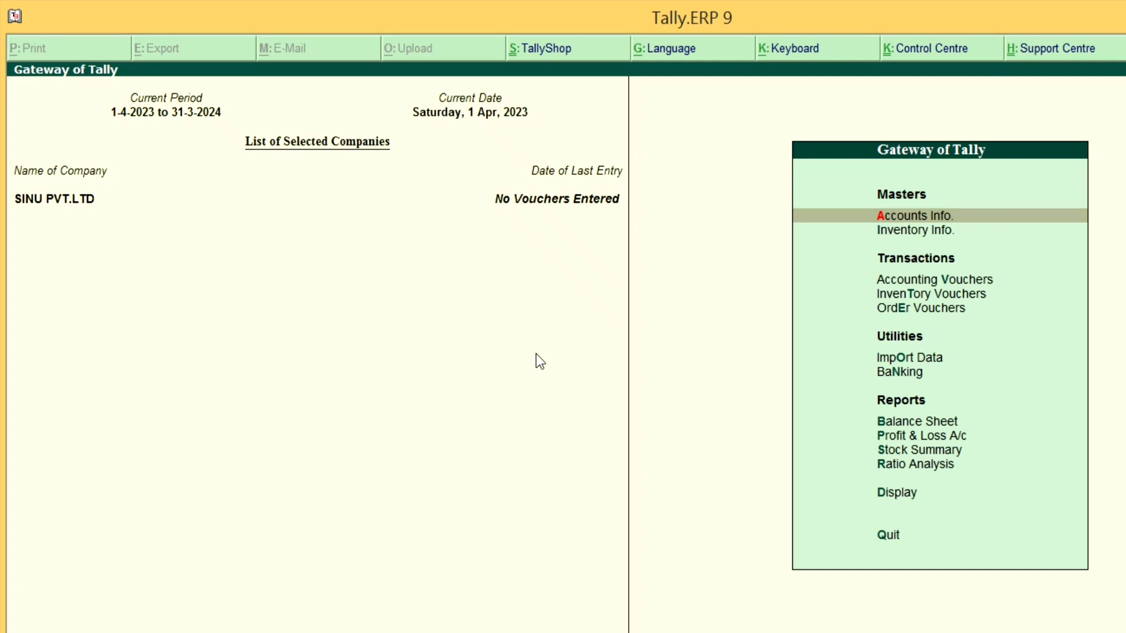
Start a purchase voucher with supplier invoice number pur/01, party account Nirala Traders and purchase ledger PURCHASE GOODS
key(Down)
key(Down)
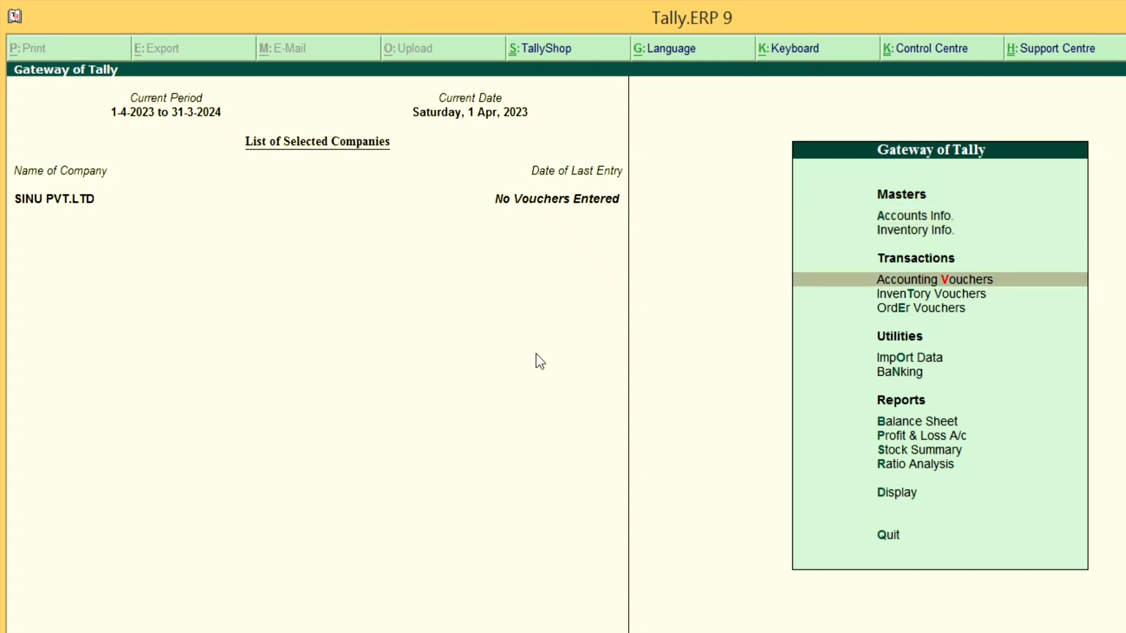
key(Return)
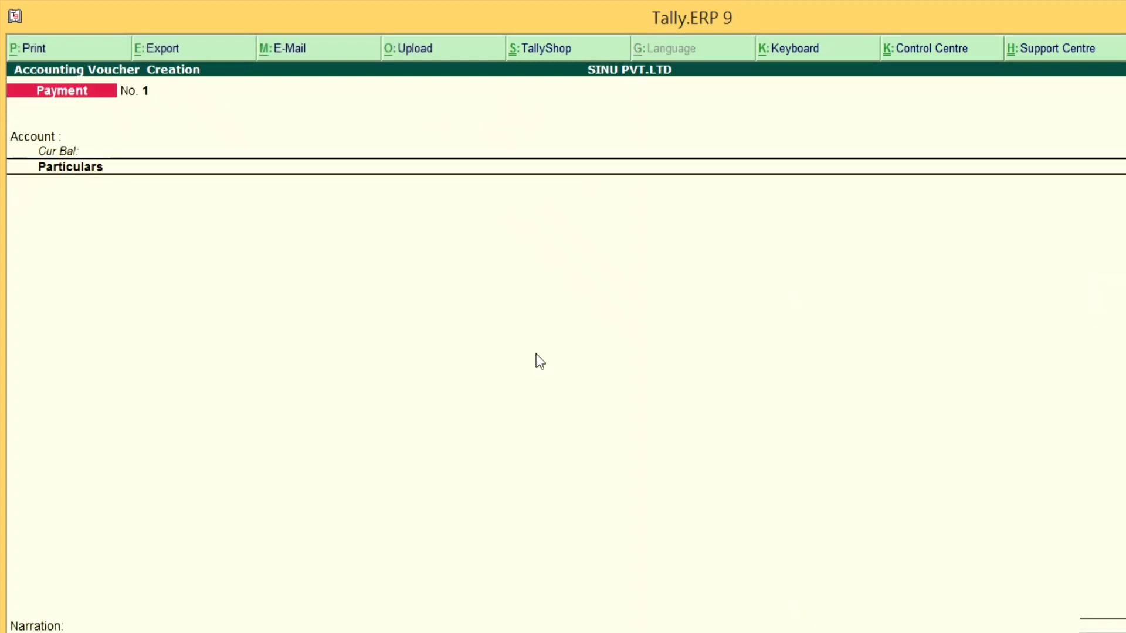
key(F9)
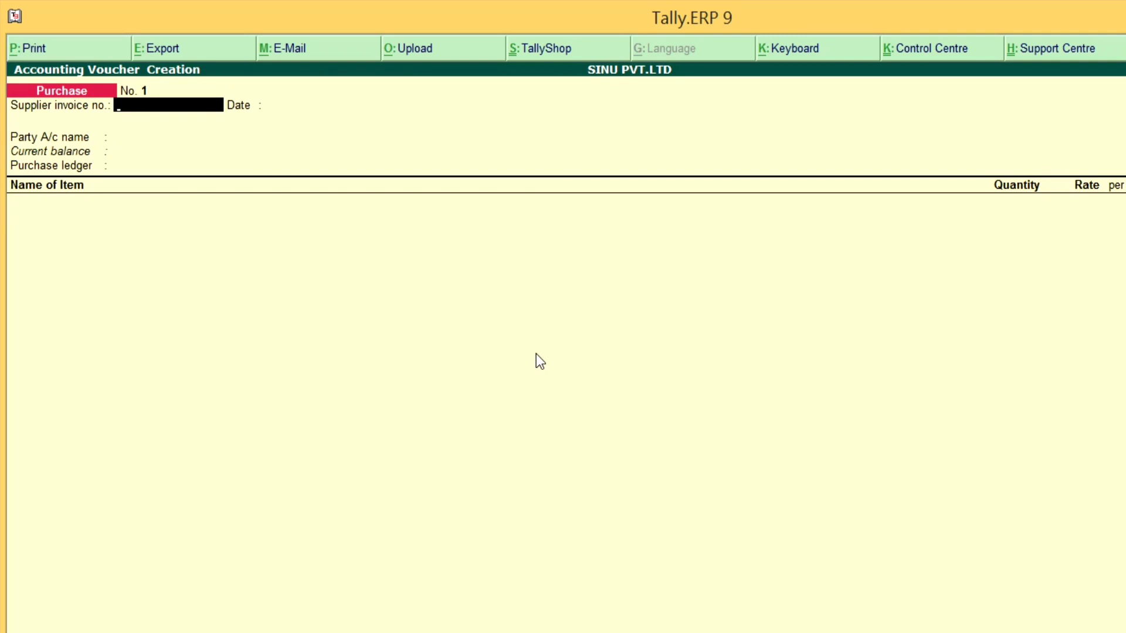
text(pur/01)
key(Return)
key(Return)
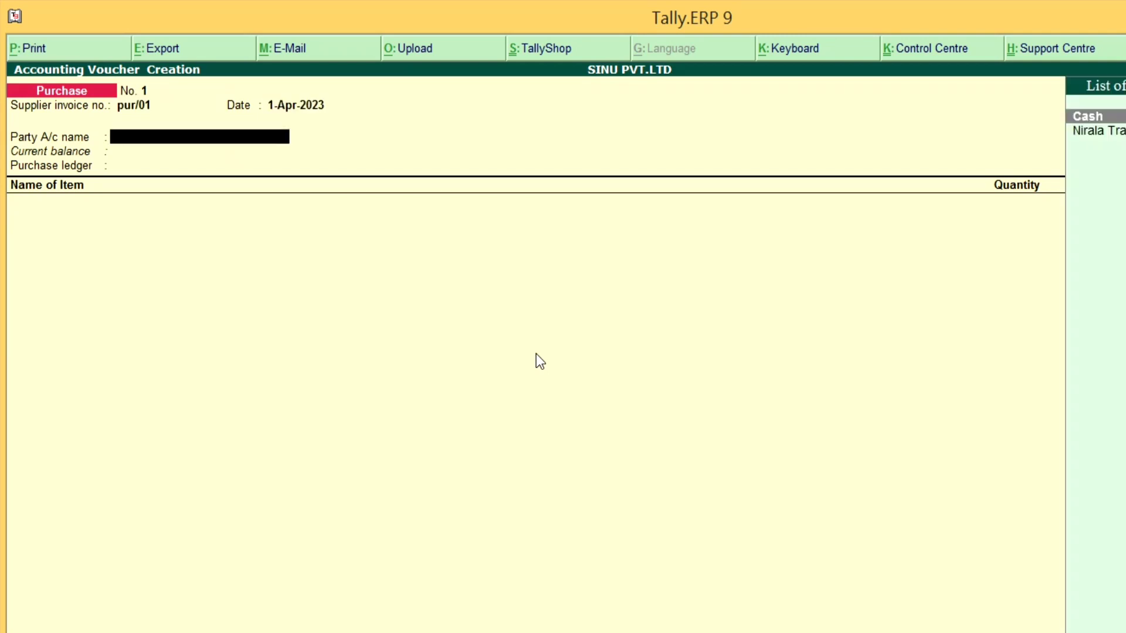
key(Down)
key(Return)
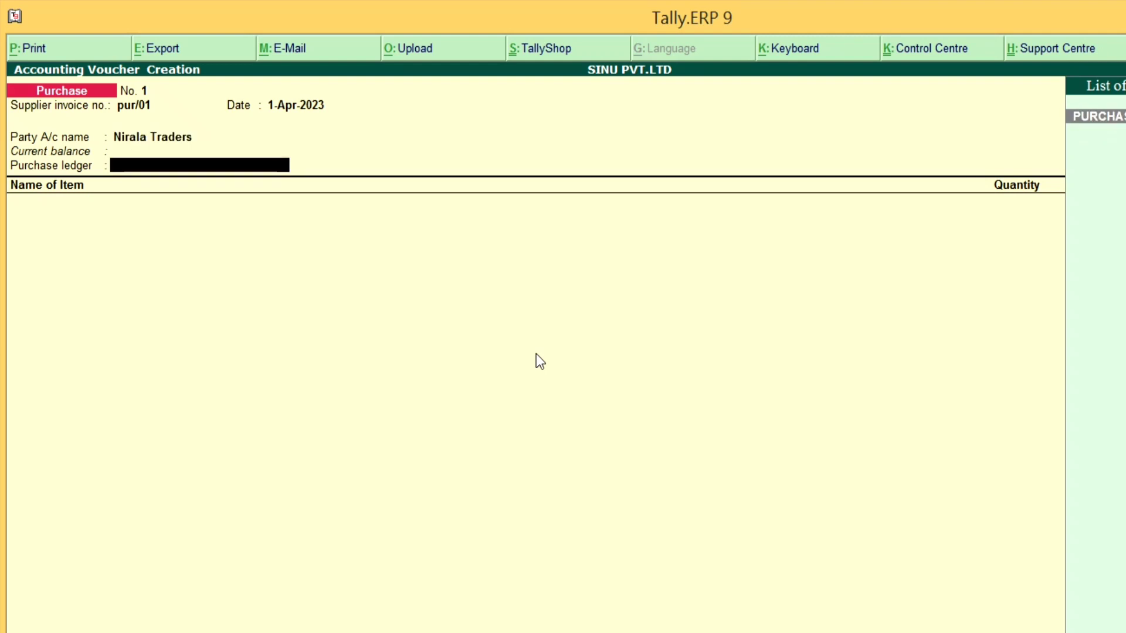
key(Return)
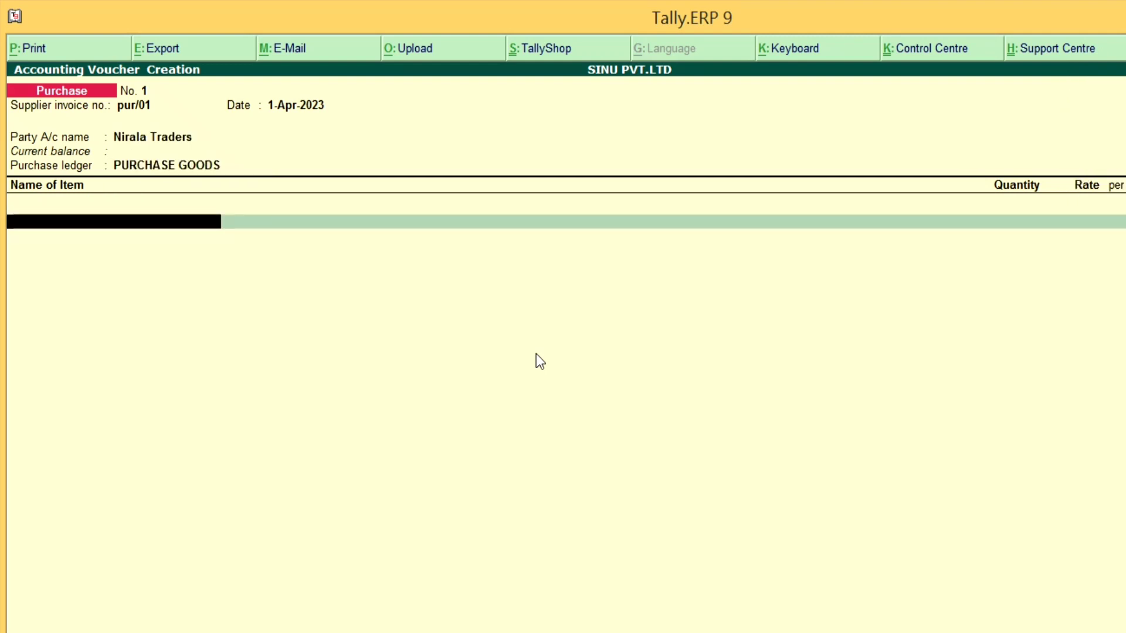
Start creating a new stock item from the voucher's item line and name it Oppo Phone
text(N)
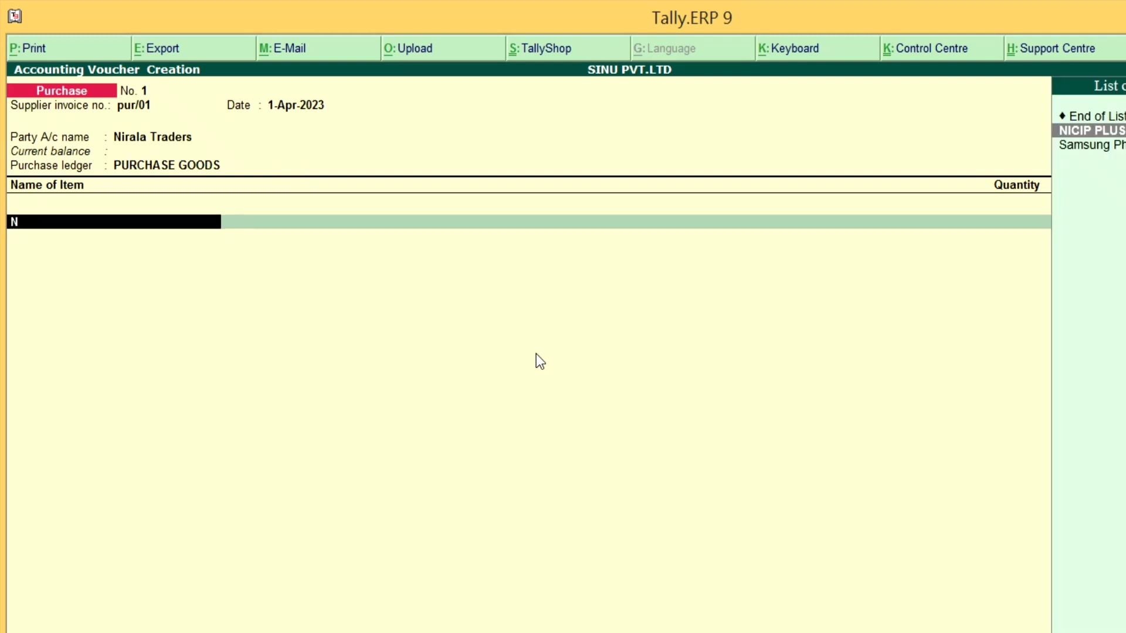
key(BackSpace)
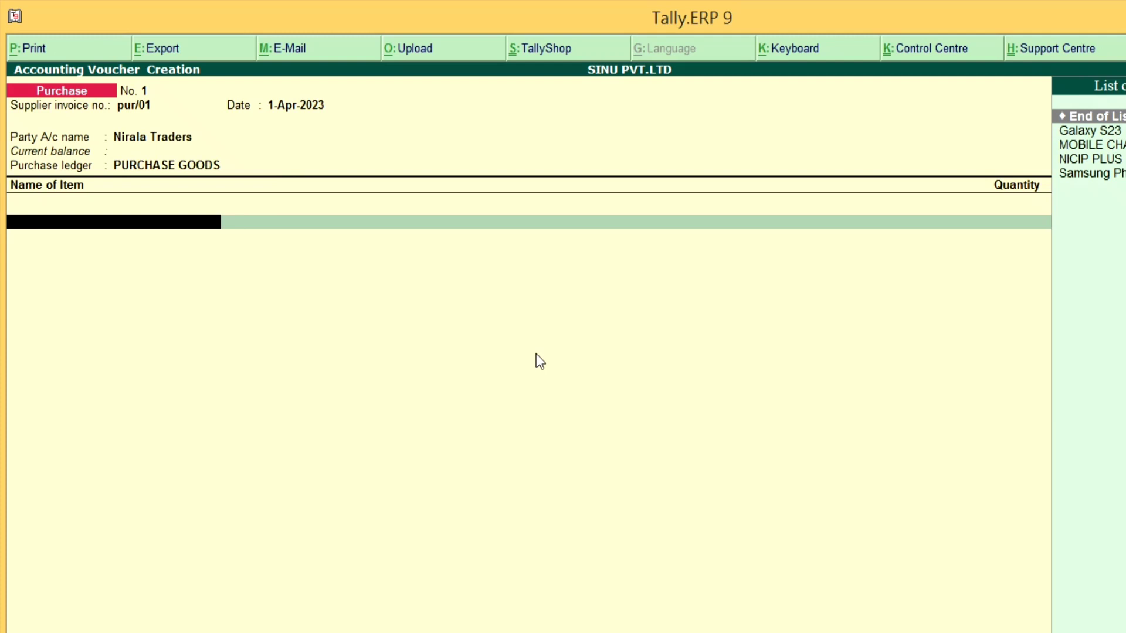
key(alt+c)
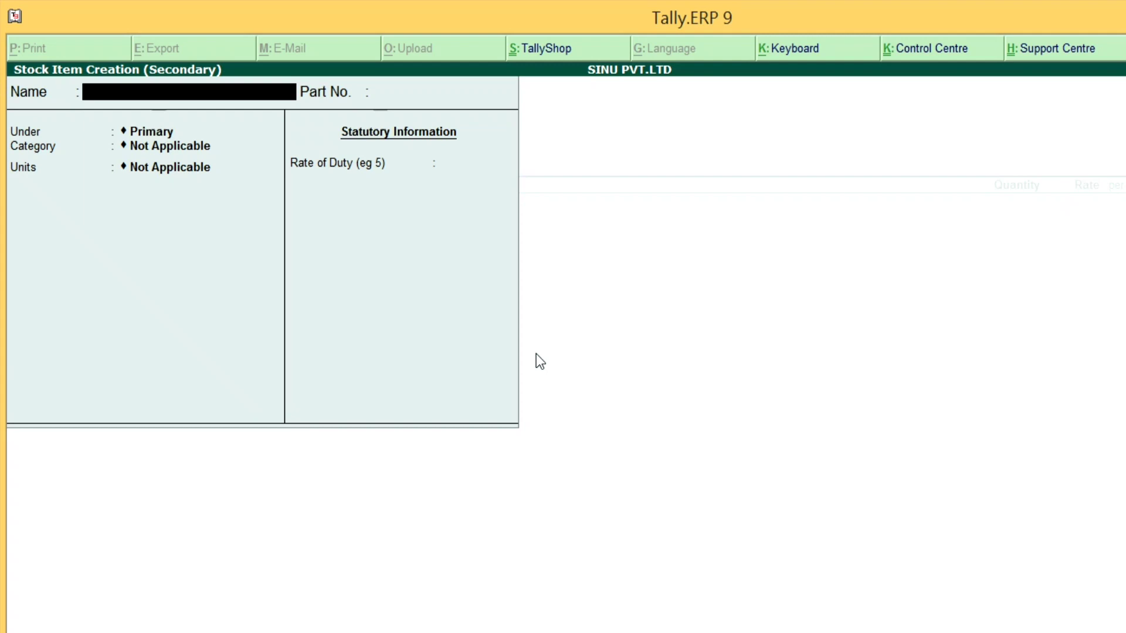
text(Oppo Phone)
key(Return)
key(Return)
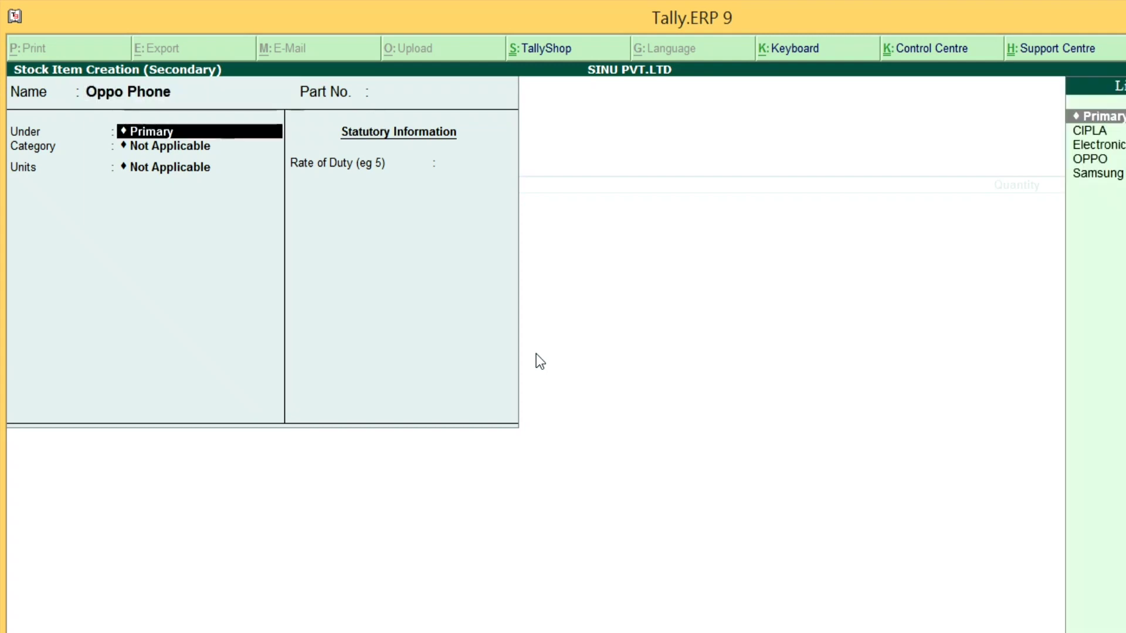
Place Oppo Phone under the OPPO group and Electronics category, keep pcs as its unit, and save the stock item
key(Down)
key(Down)
key(Down)
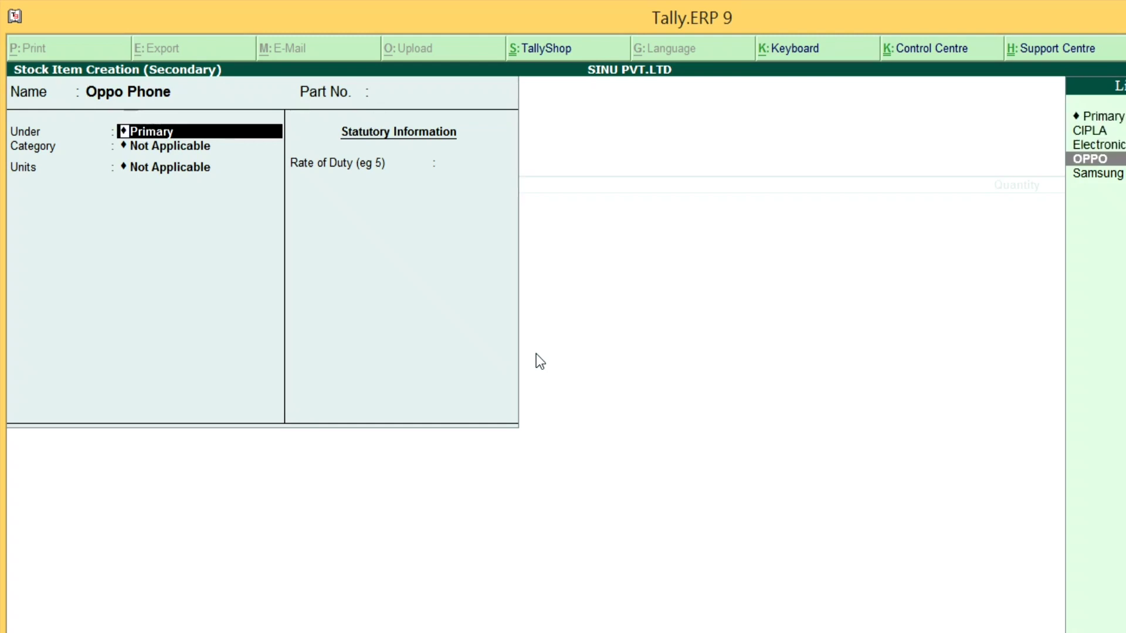
key(Return)
key(Down)
key(Down)
key(Up)
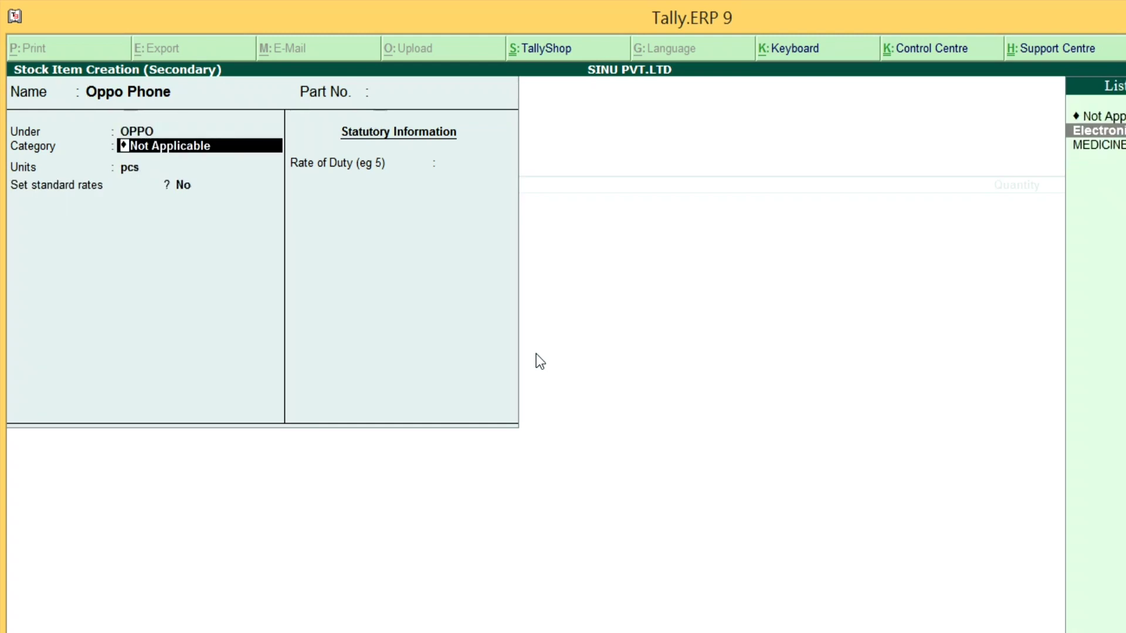
key(Return)
key(Return)
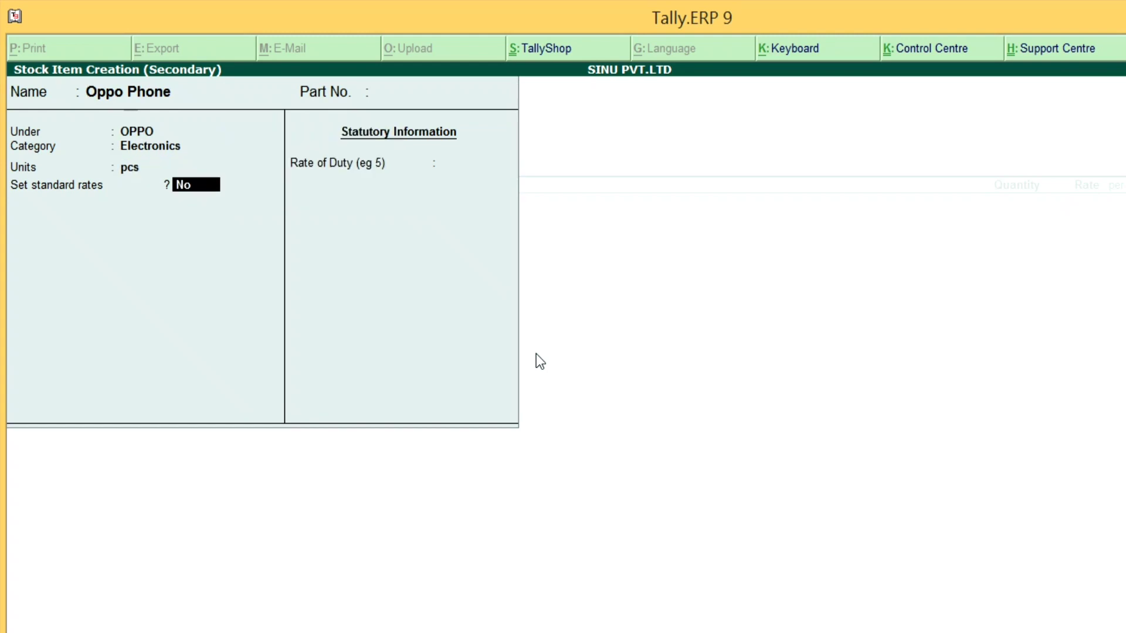
key(Return)
key(Return)
key(Return)
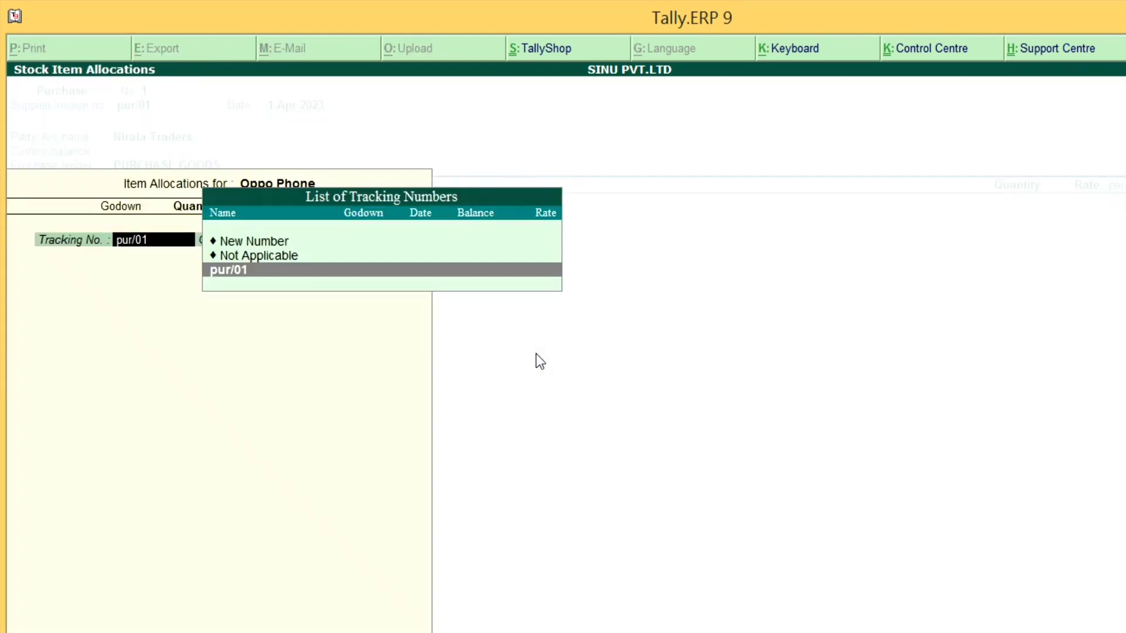
Set Oppo Phone's tracking number to Not Applicable and allocate the item to the Main Location godown
key(Up)
key(Return)
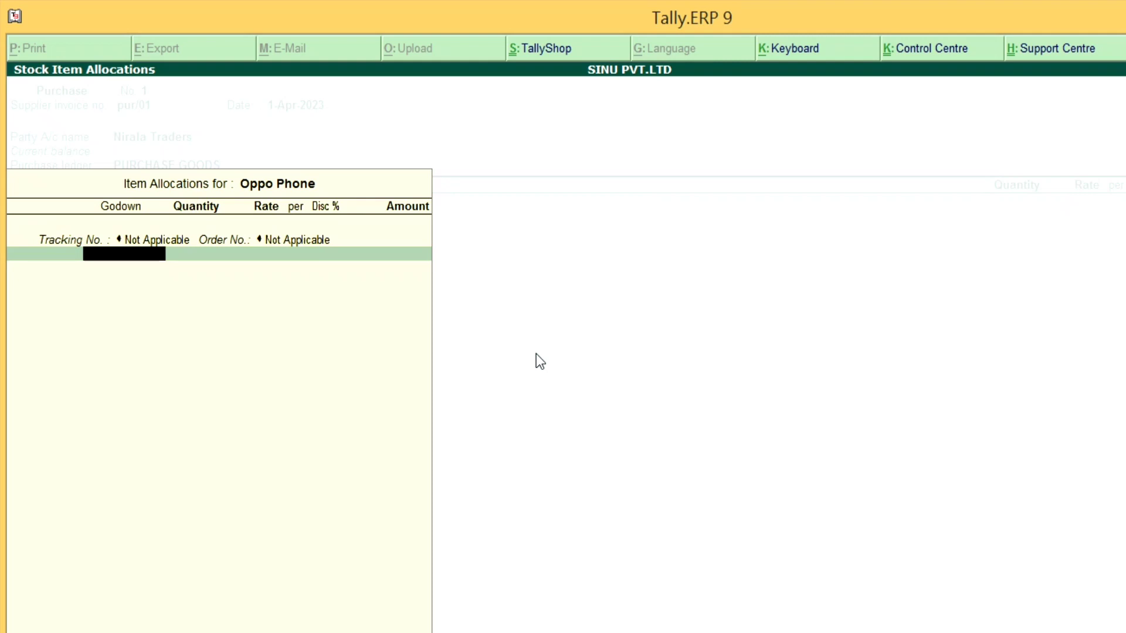
text(Mai)
key(Return)
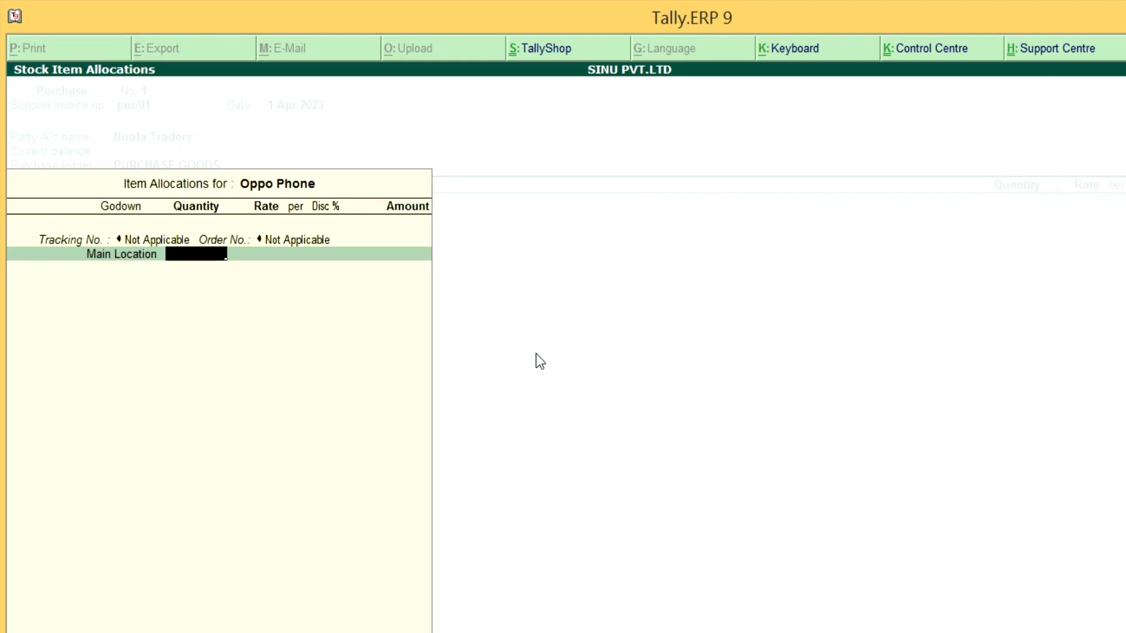
Enter a quantity of 100 pcs at a rate of 10,000 for Oppo Phone and accept the allocation
text(100)
key(Return)
text(100)
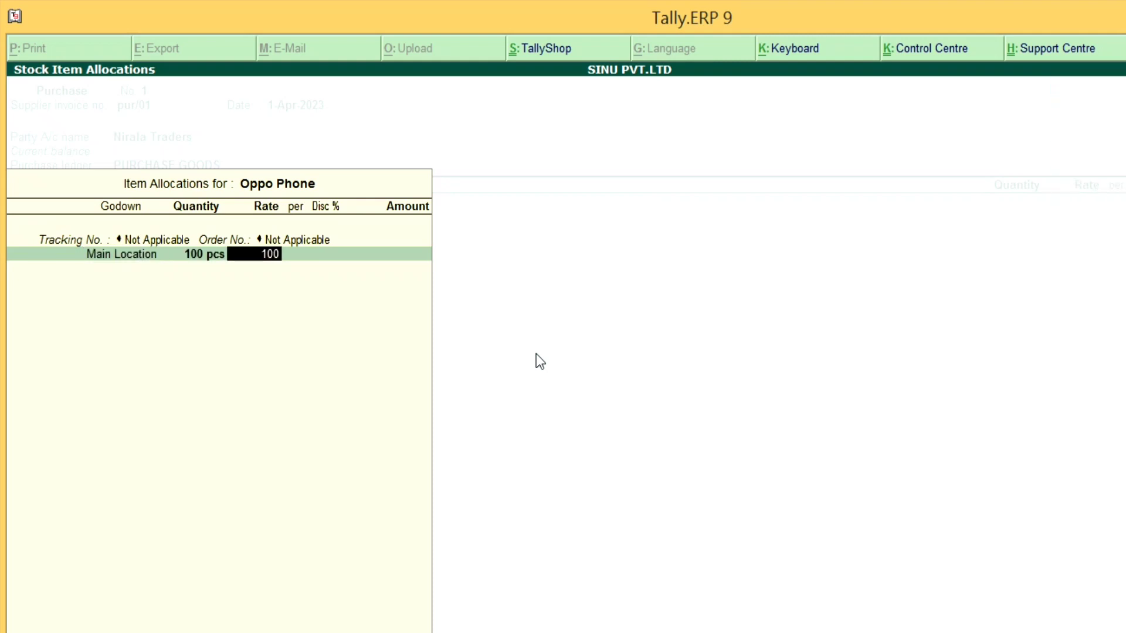
text(00)
key(Return)
key(Return)
key(Return)
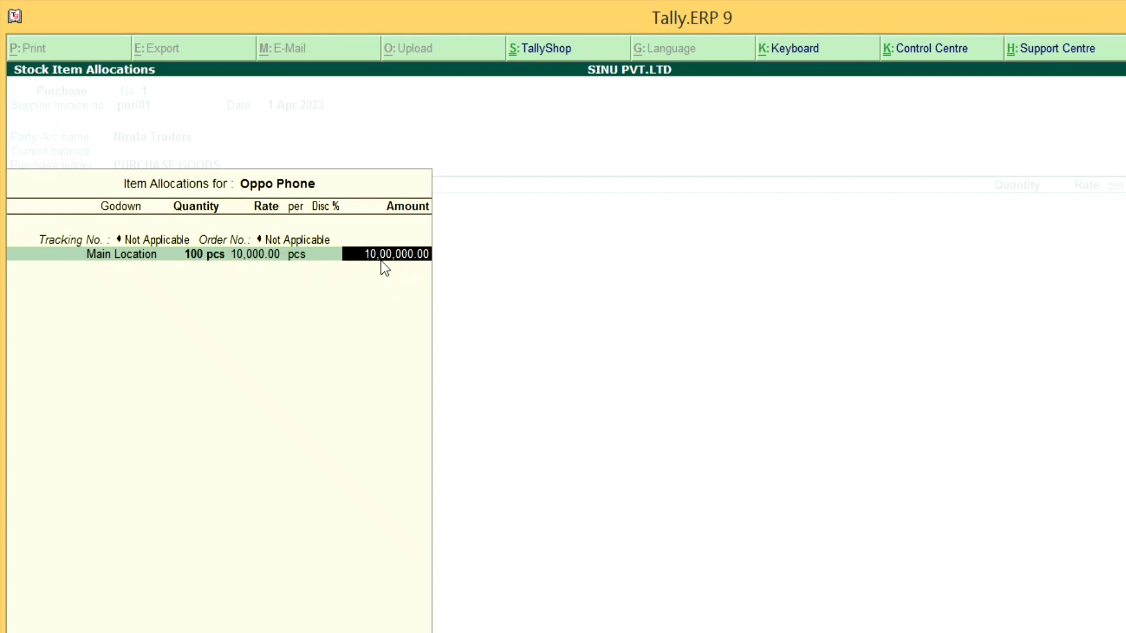
key(Return)
key(Return)
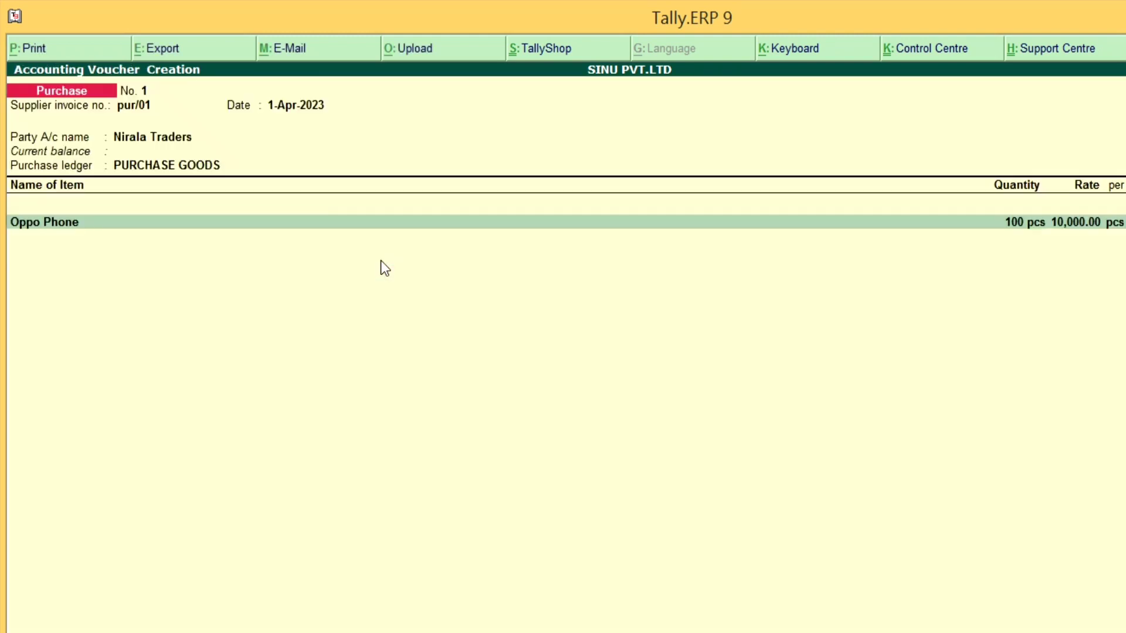
End the item list and save the purchase voucher
key(Return)
key(Return)
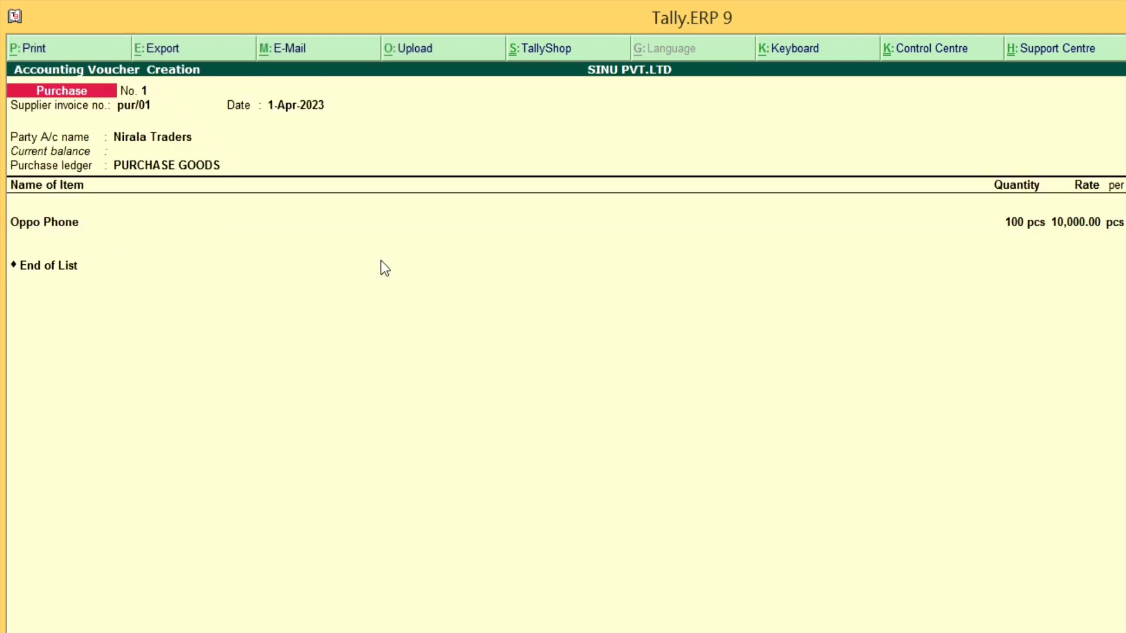
key(ctrl+a)
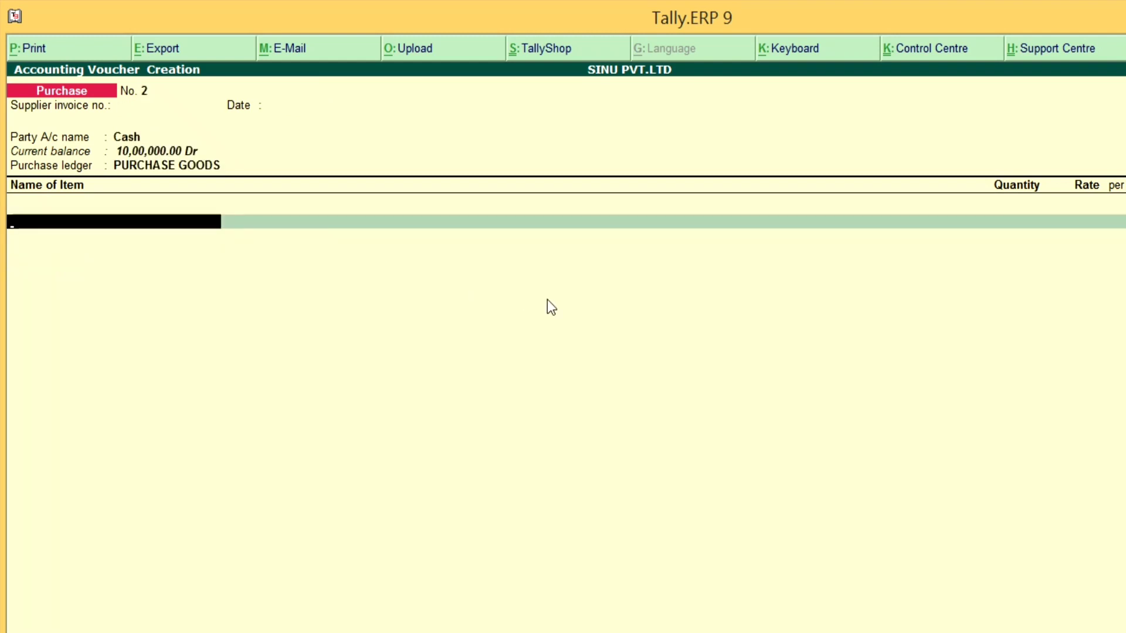
Leave voucher entry, check the closing stock of the OPPO group in the Stock Summary, and return to the Gateway of Tally
key(Escape)
key(Down)
key(Down)
key(Down)
key(Down)
key(Down)
key(Down)
key(Down)
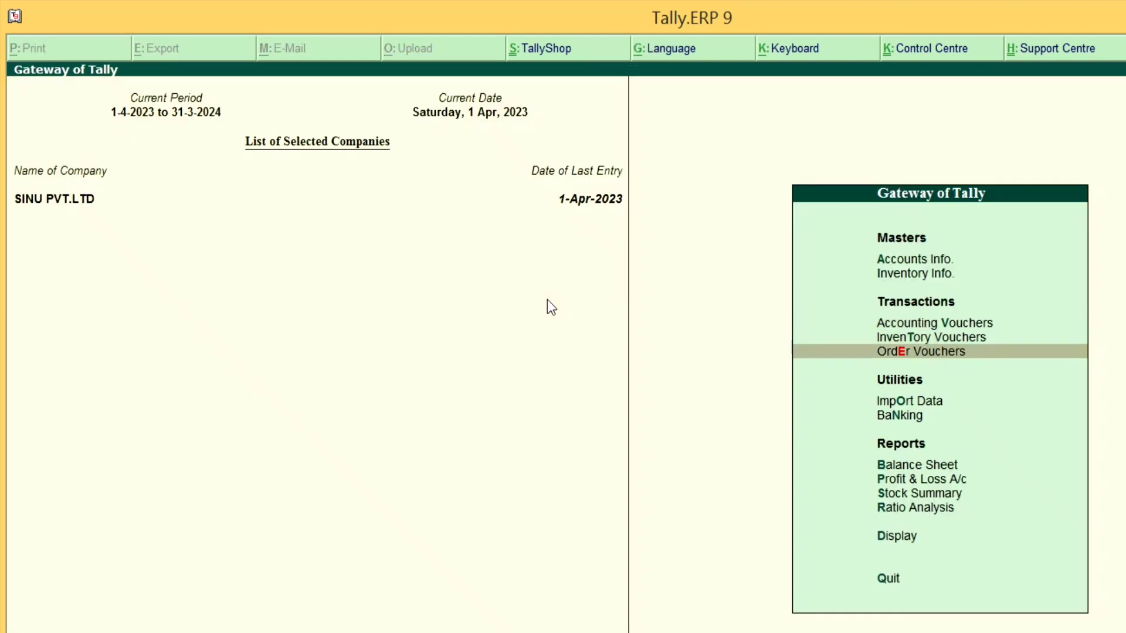
key(Return)
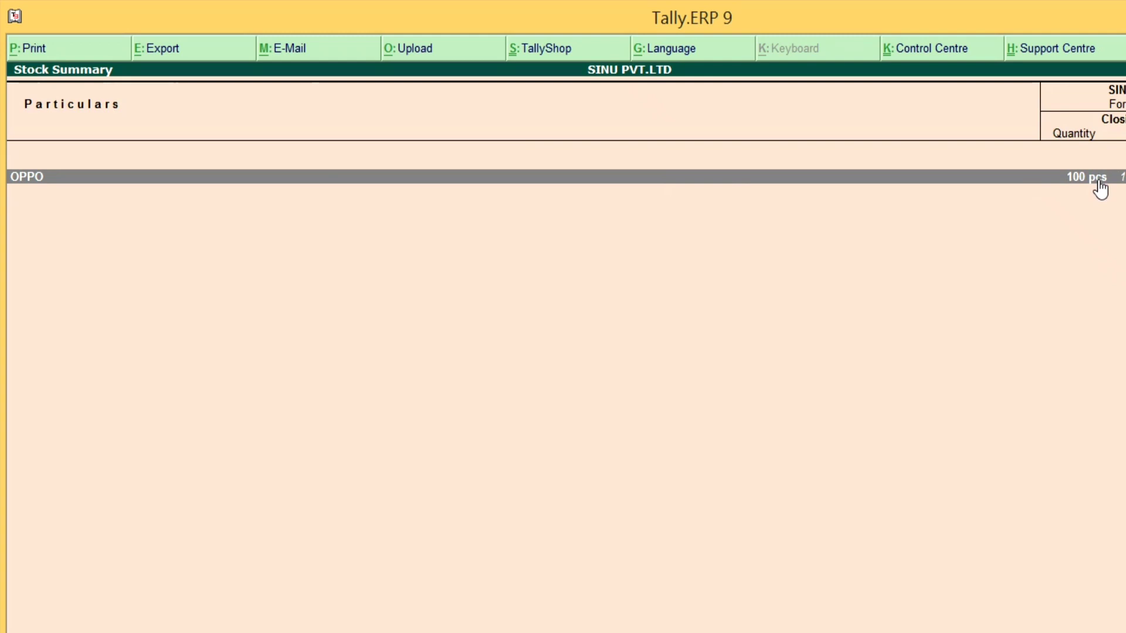
key(Escape)
key(Escape)
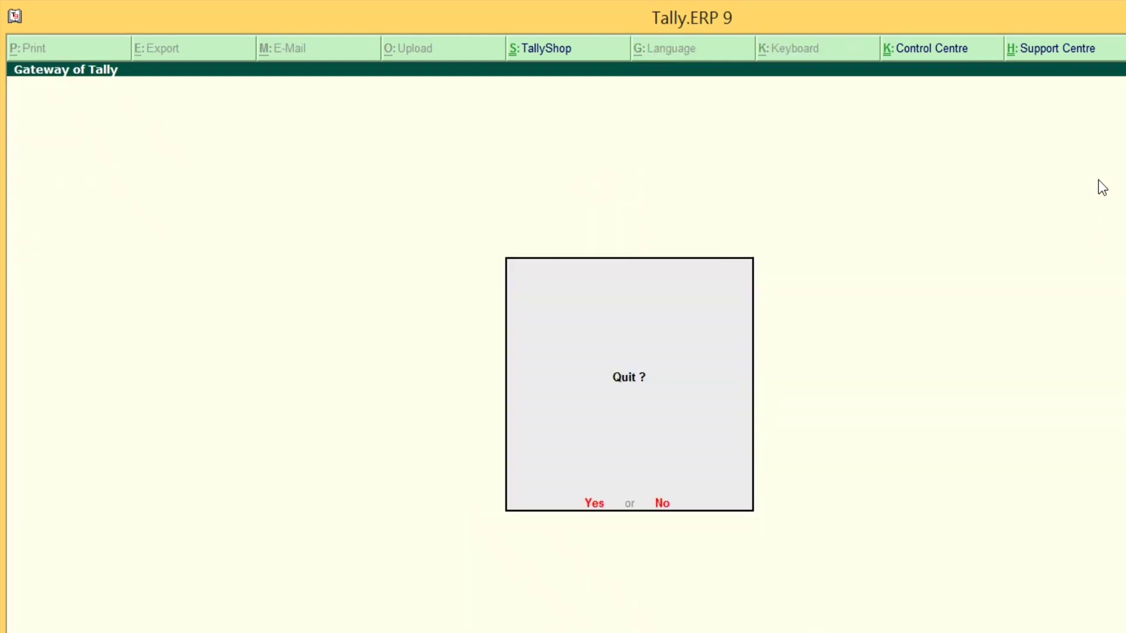
key(Escape)
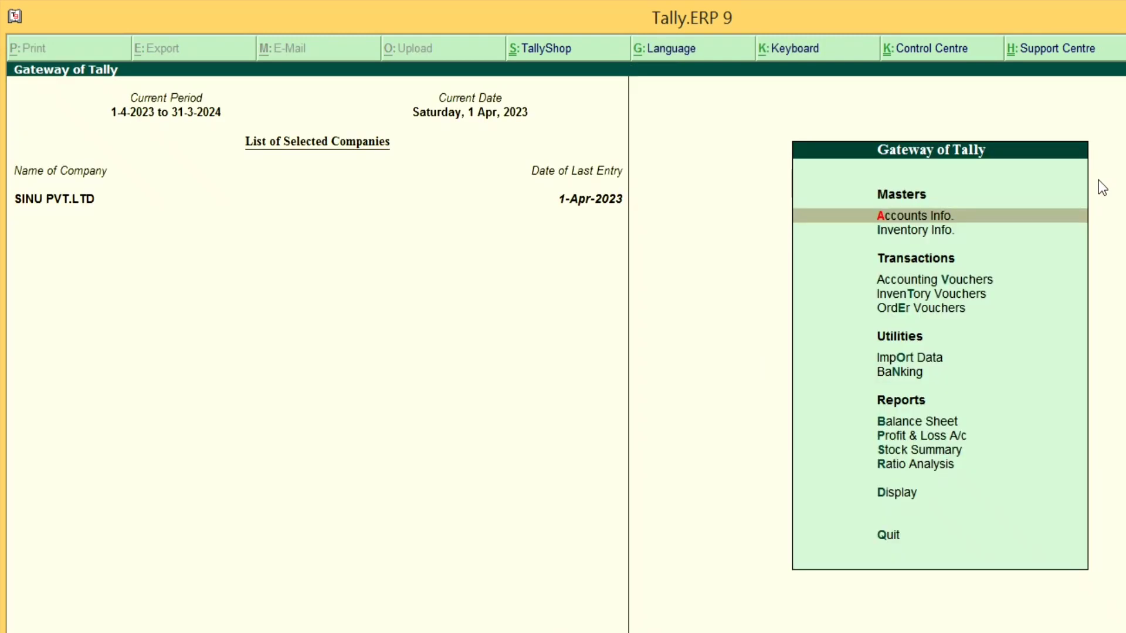
Start a payment voucher with Cash as the paying account
key(Down)
key(Down)
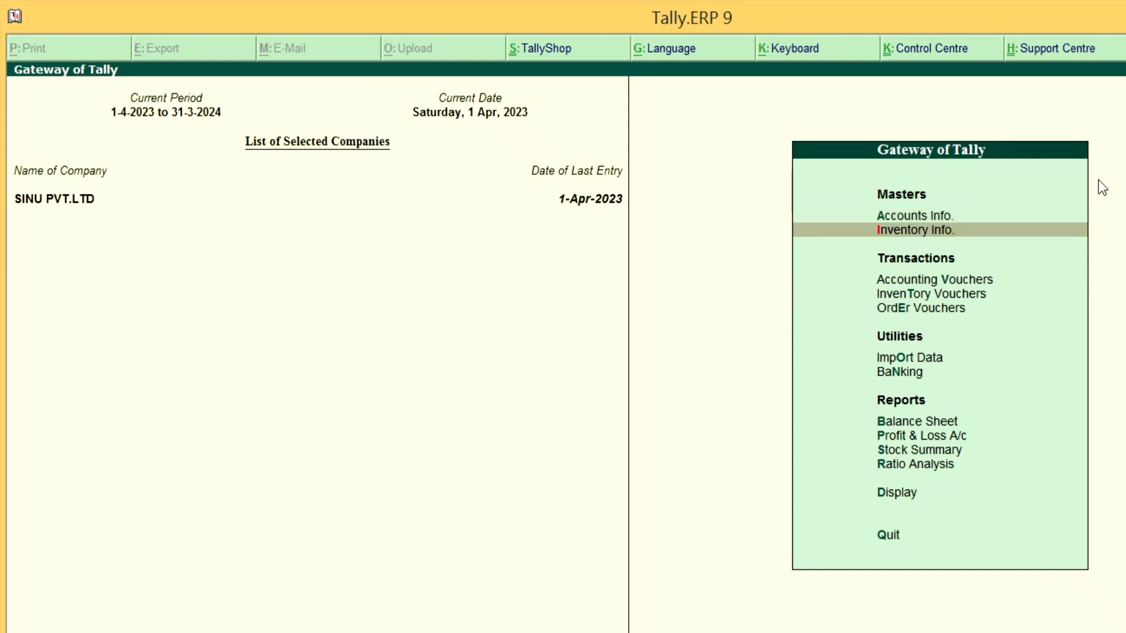
key(Return)
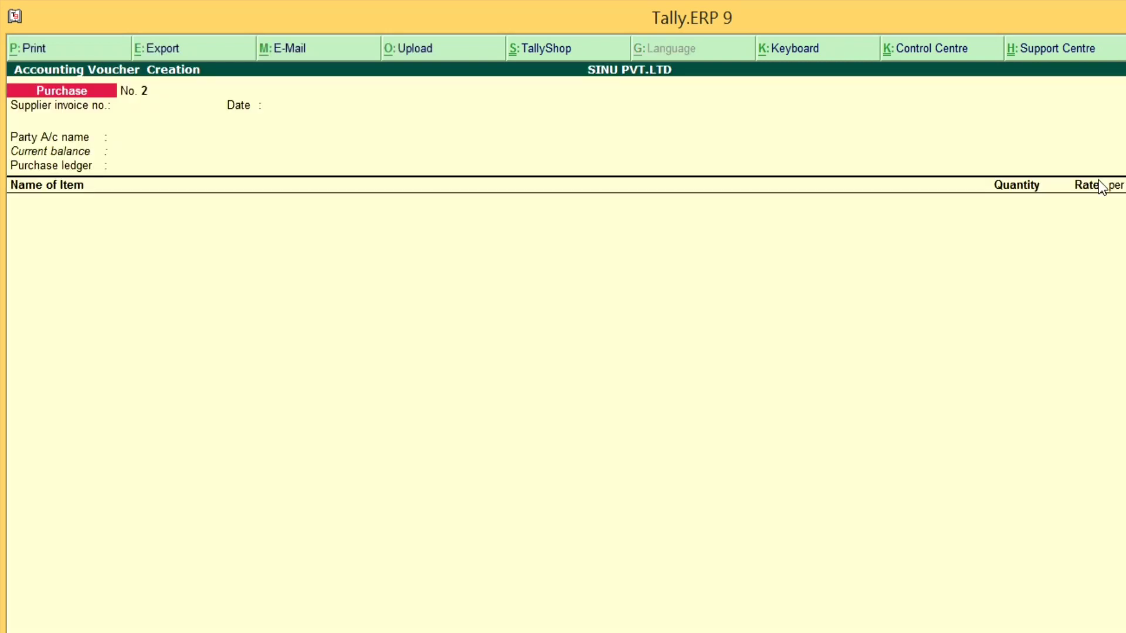
key(F5)
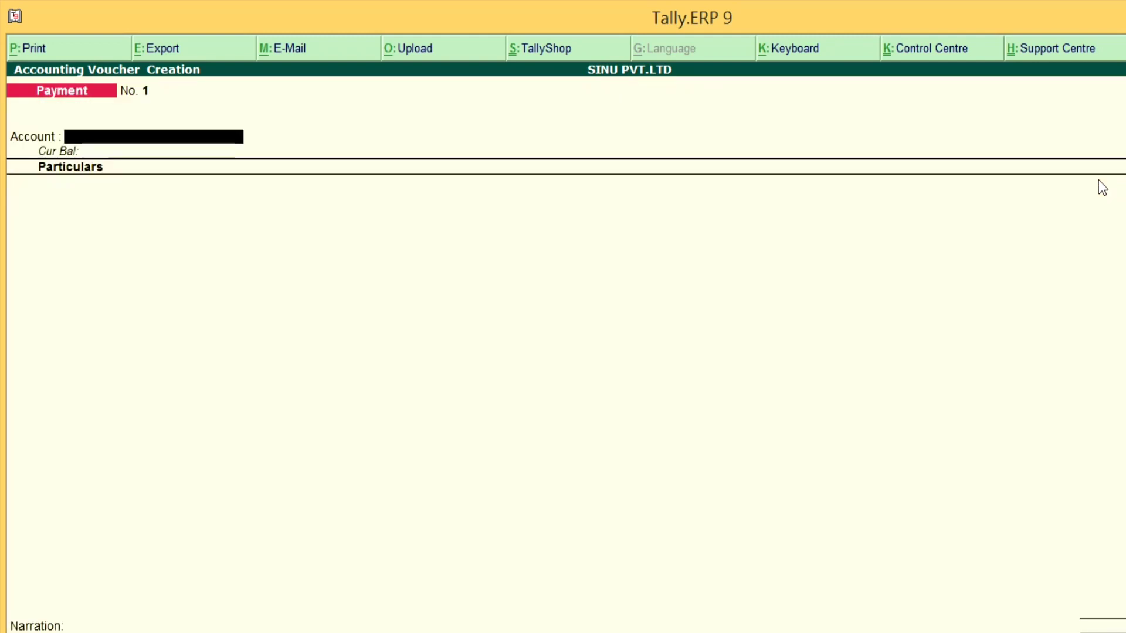
text(C)
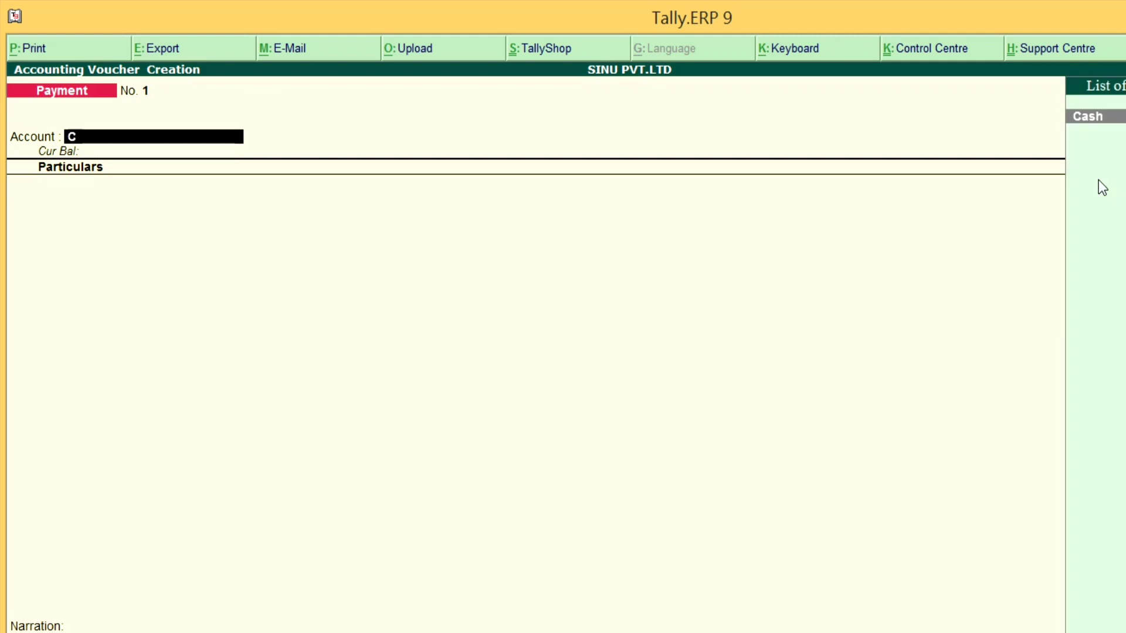
key(Return)
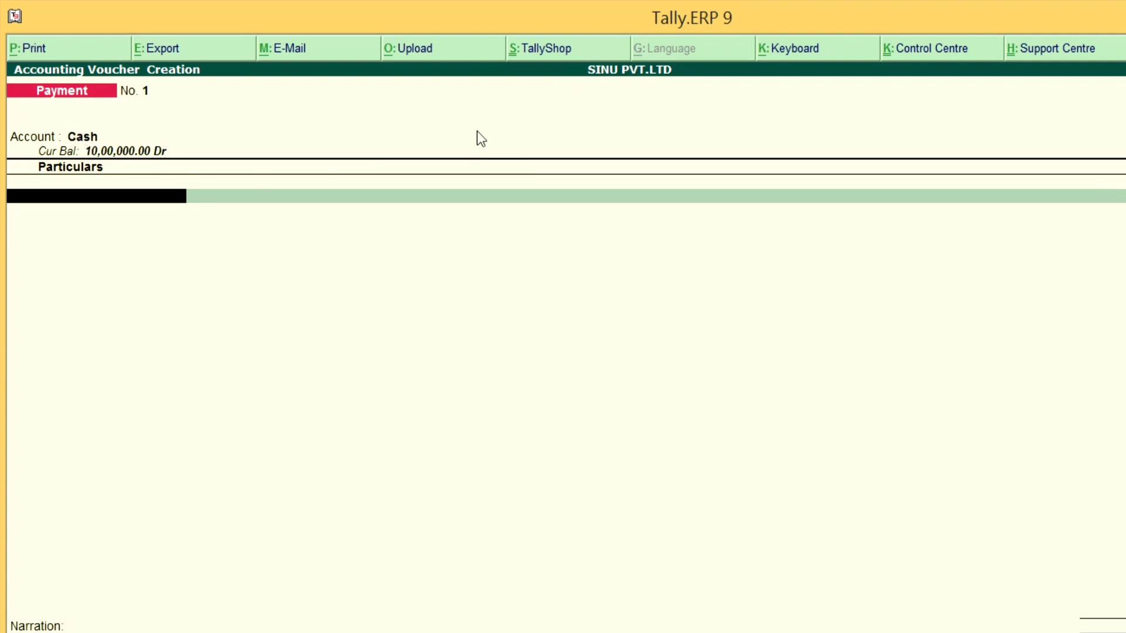
Enter Nirala Traders as the payee for its full outstanding balance and save the payment voucher
text(Ni)
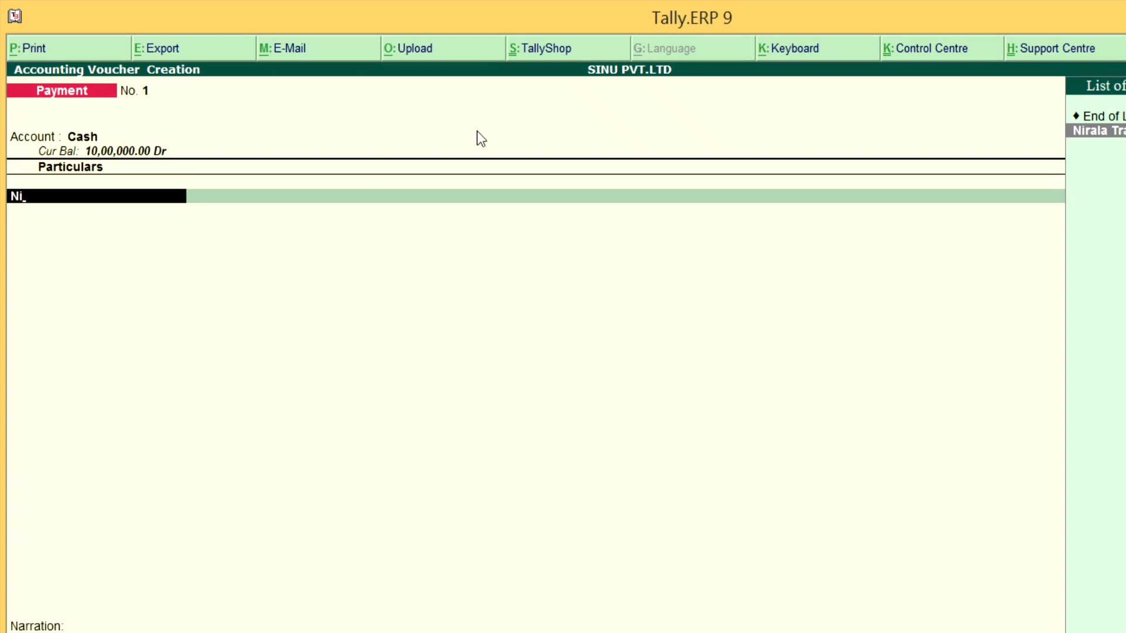
key(Return)
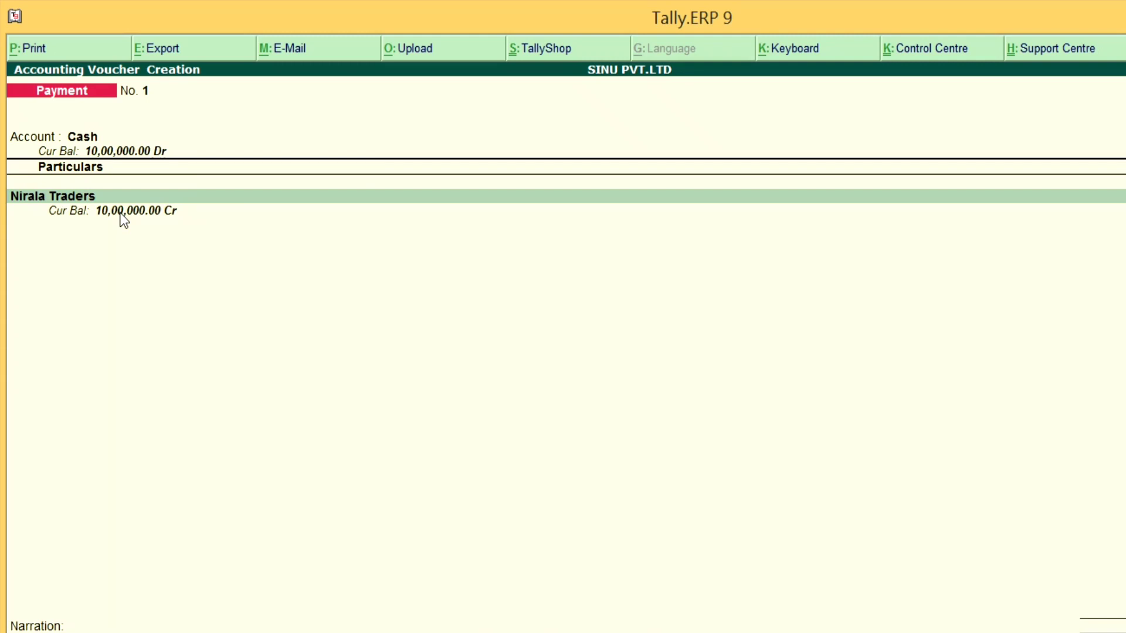
key(Return)
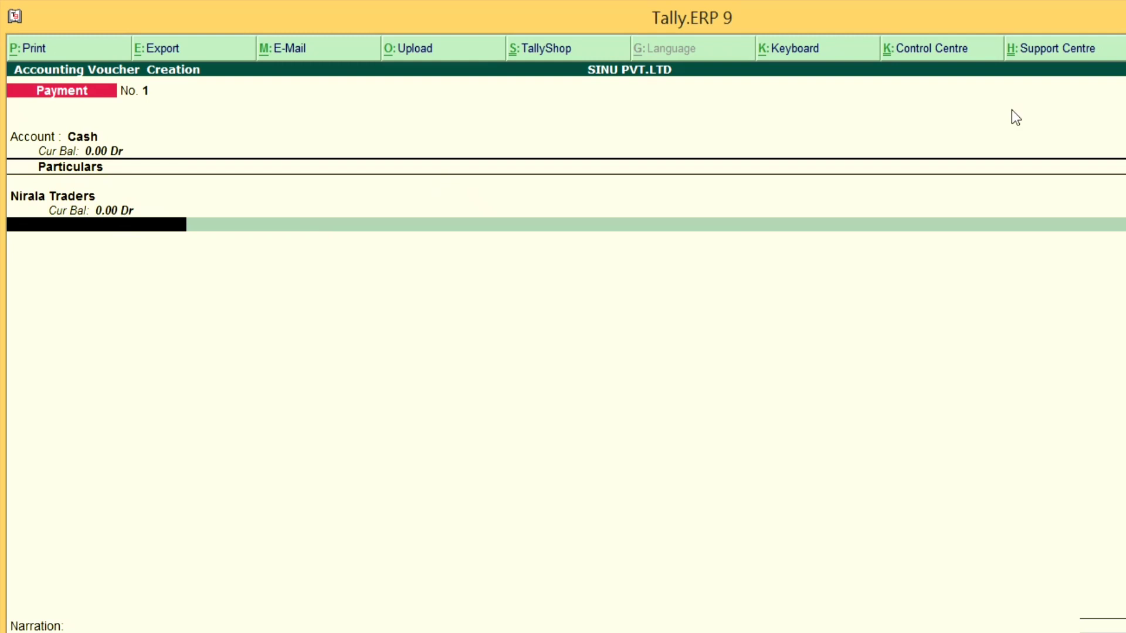
key(Return)
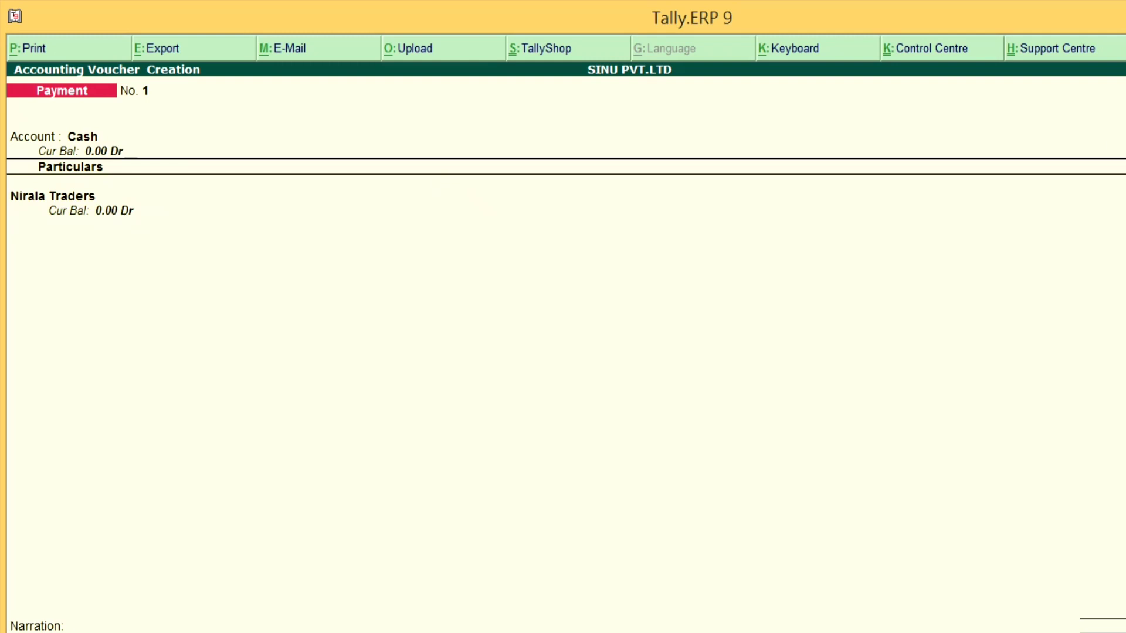
key(Return)
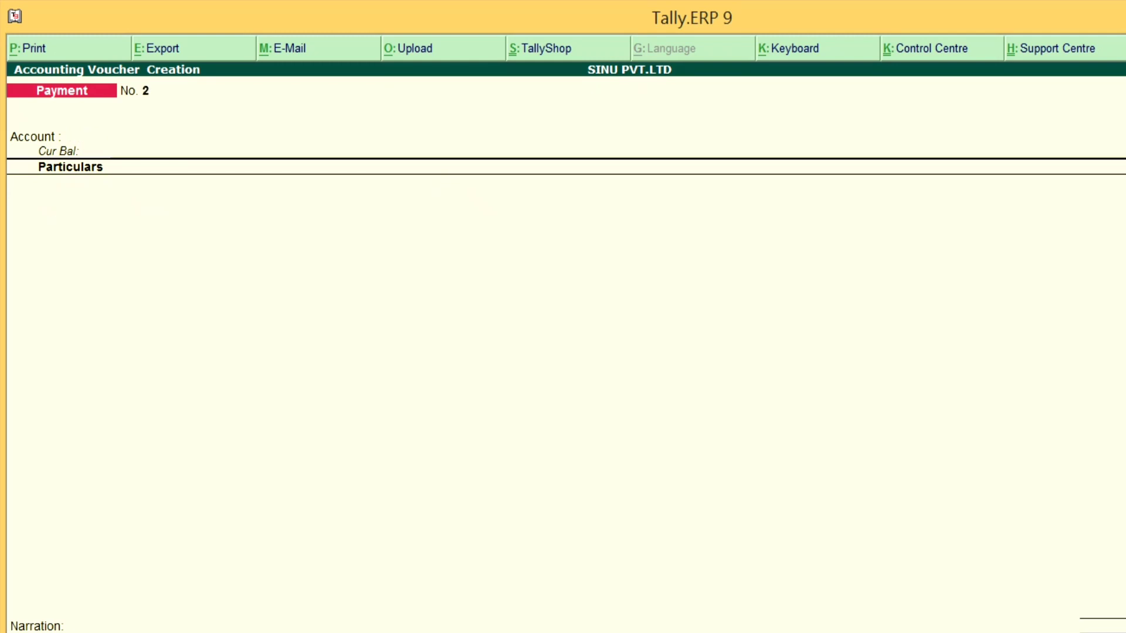
Leave the payment voucher and start a sales voucher with reference number sales/01
key(Escape)
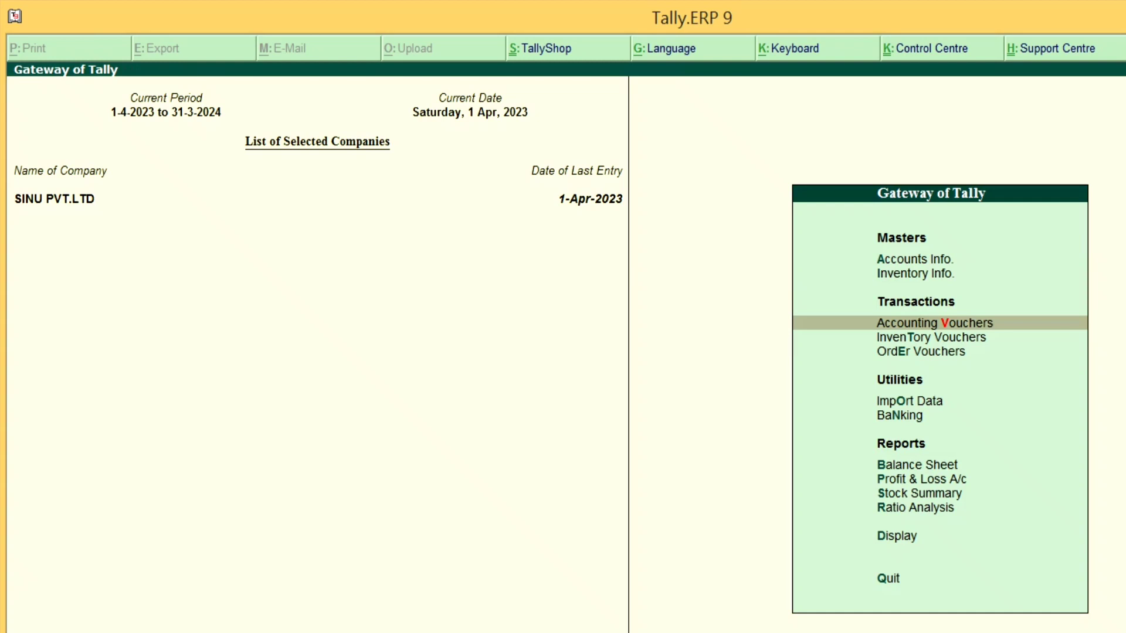
key(Return)
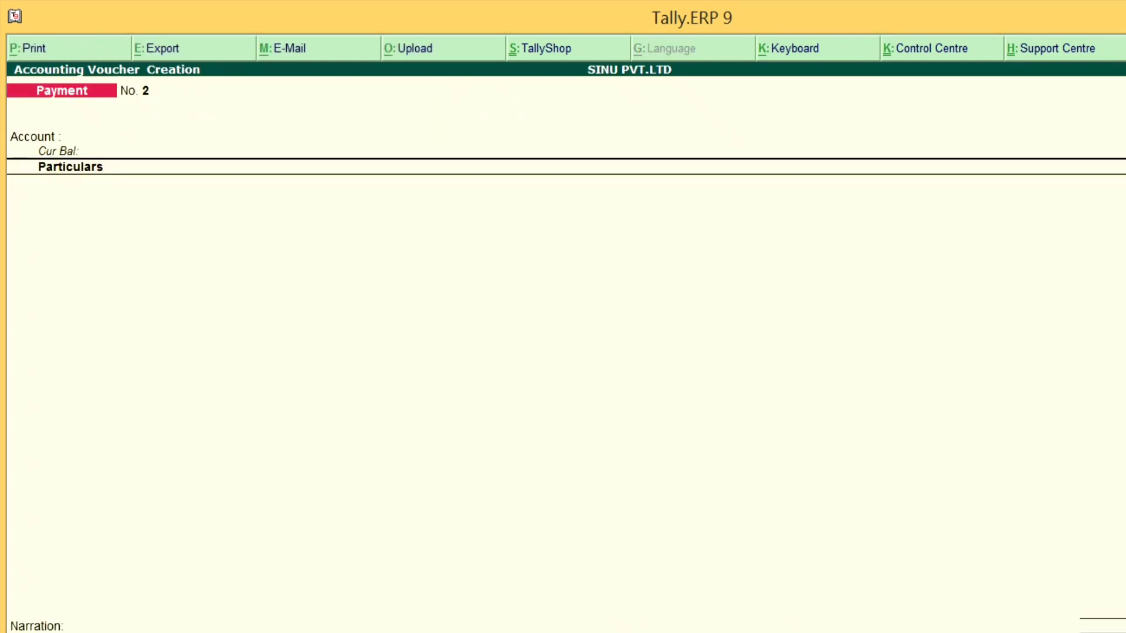
key(F8)
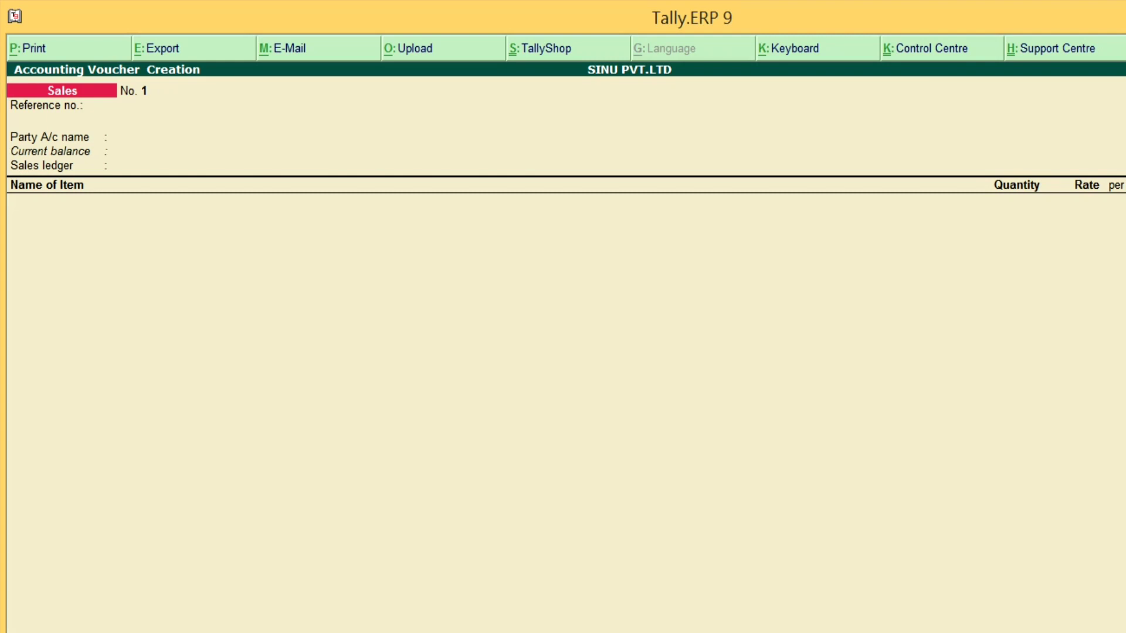
key(Return)
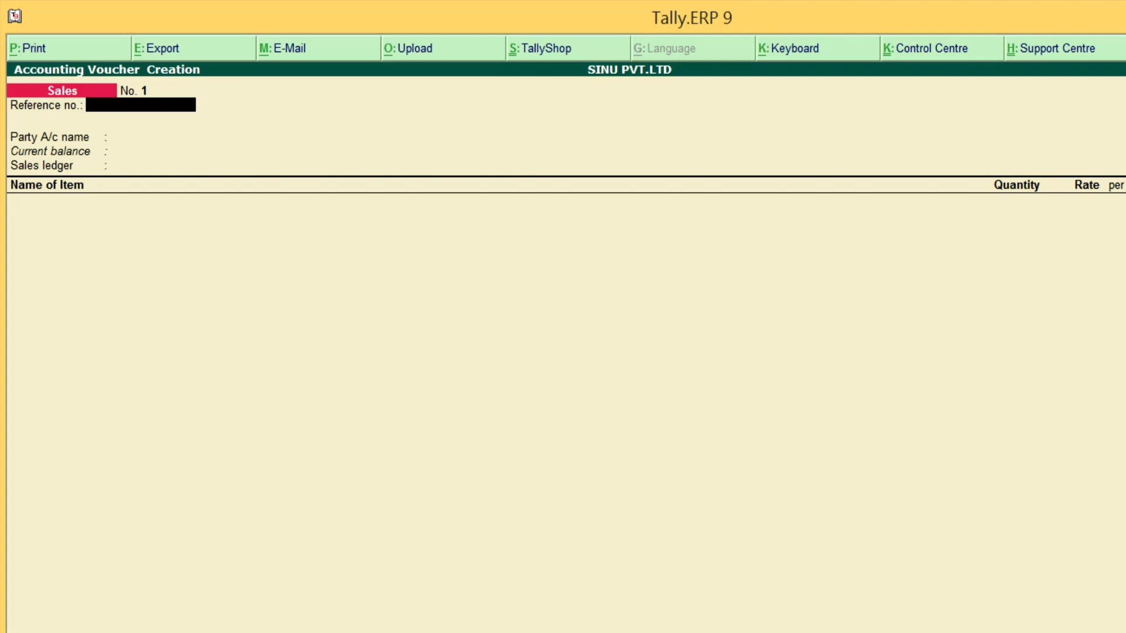
text(sales/01)
key(Return)
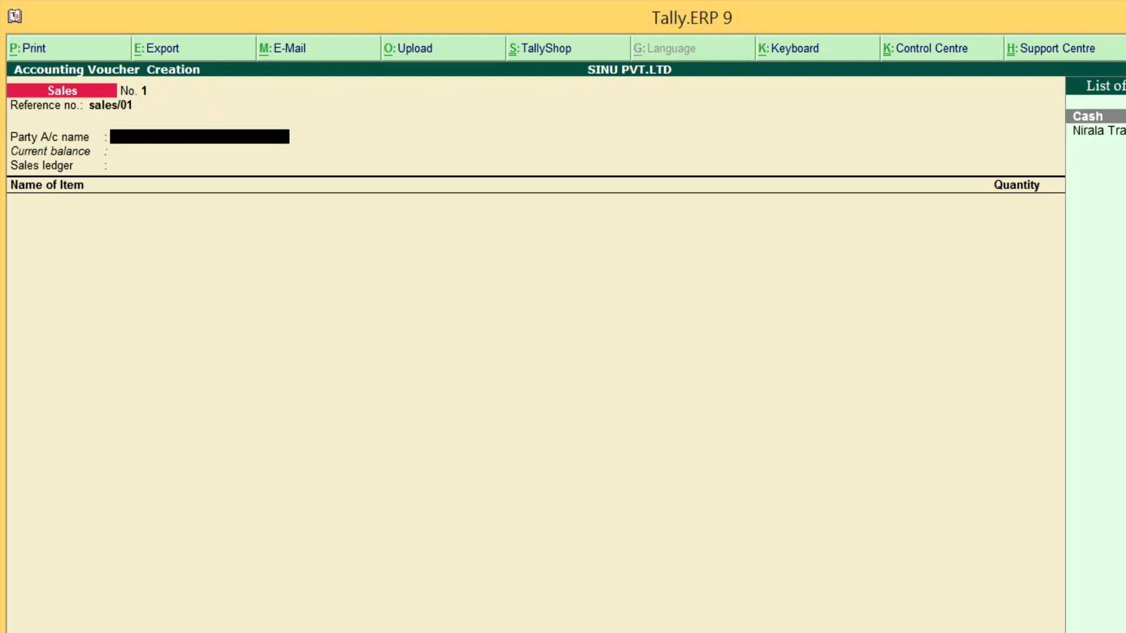
Create a new party ledger named Munna Traders under the Sundry Debtors group
key(alt+c)
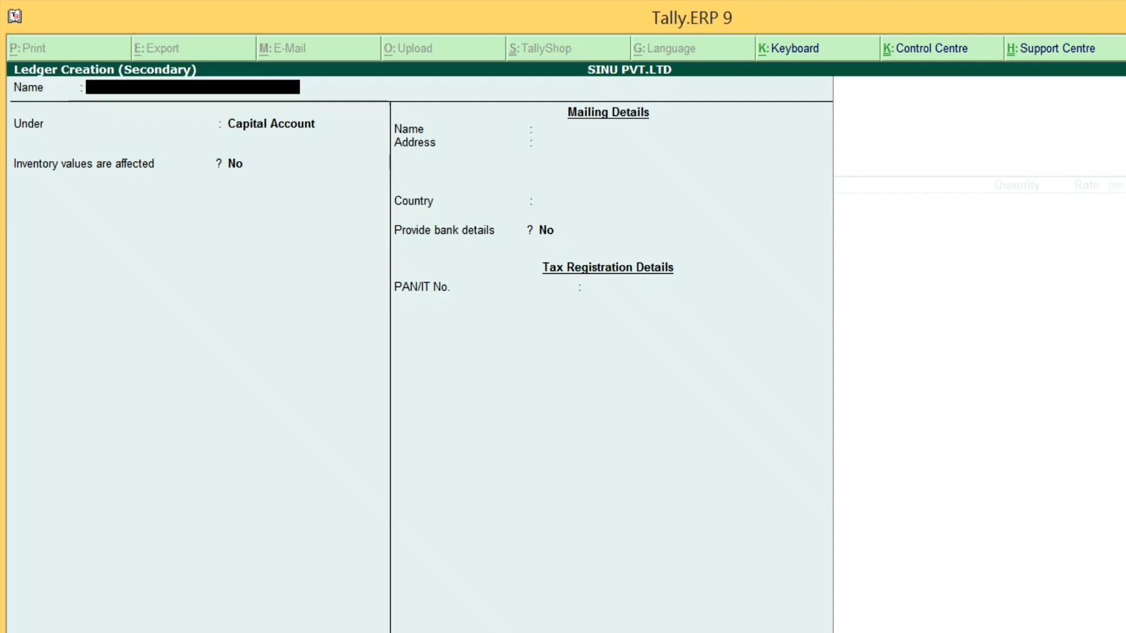
text(Munna)
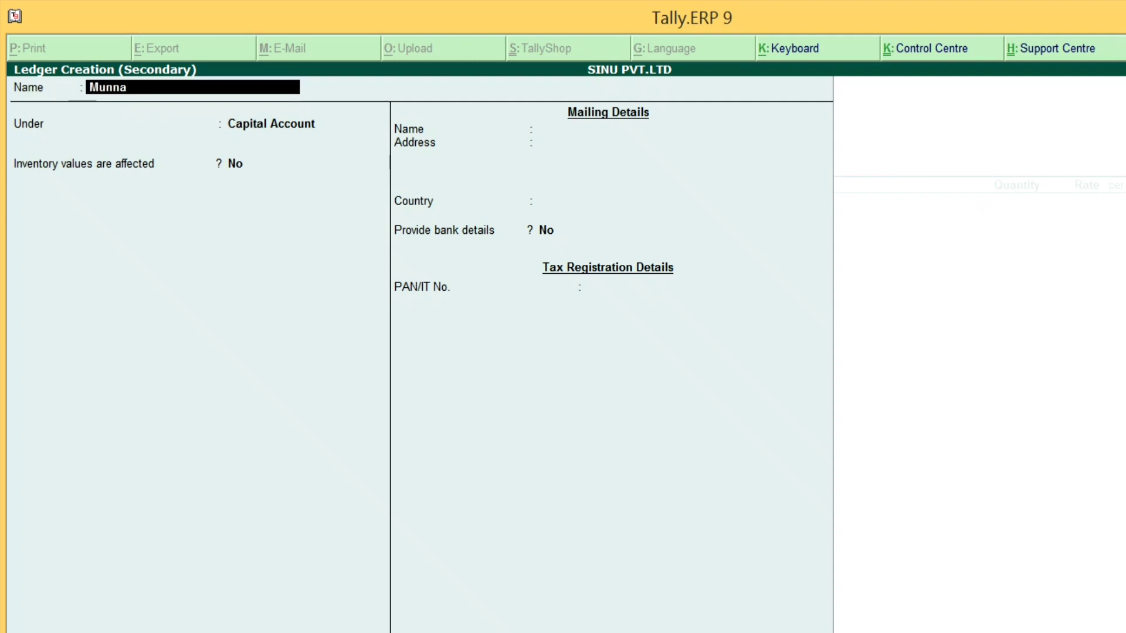
text( Traders)
key(Return)
text(Sund)
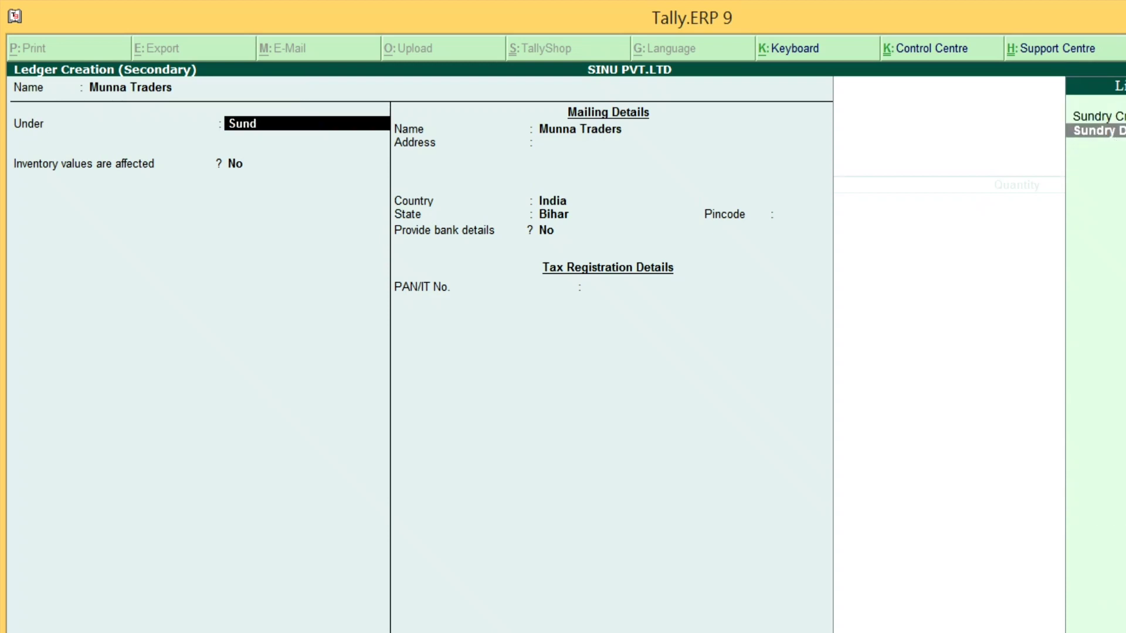
key(Up)
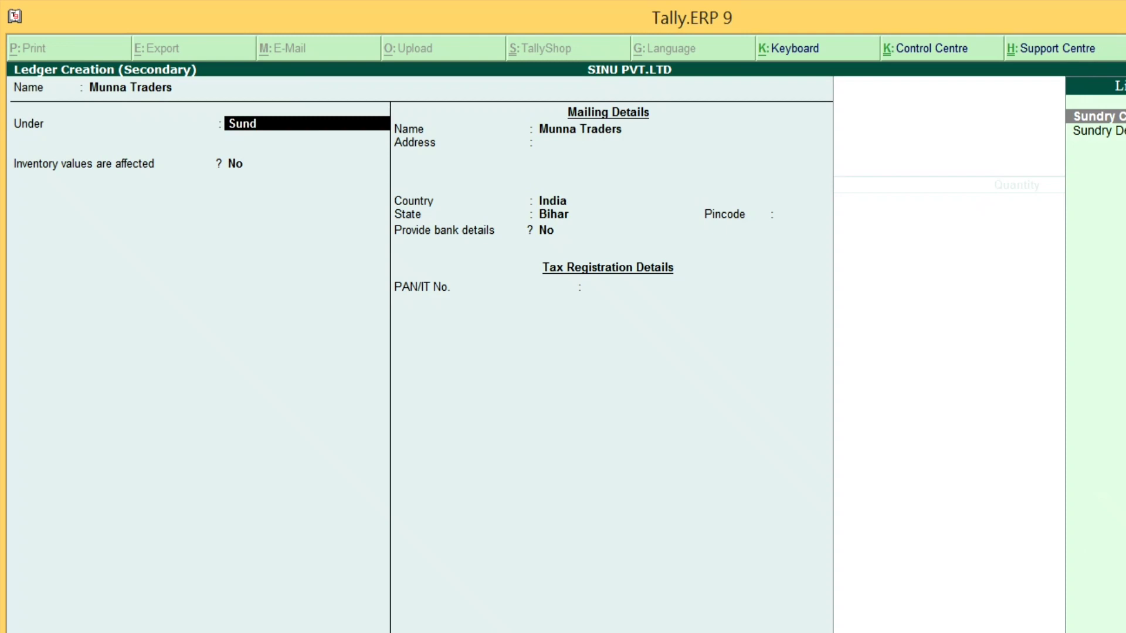
key(Down)
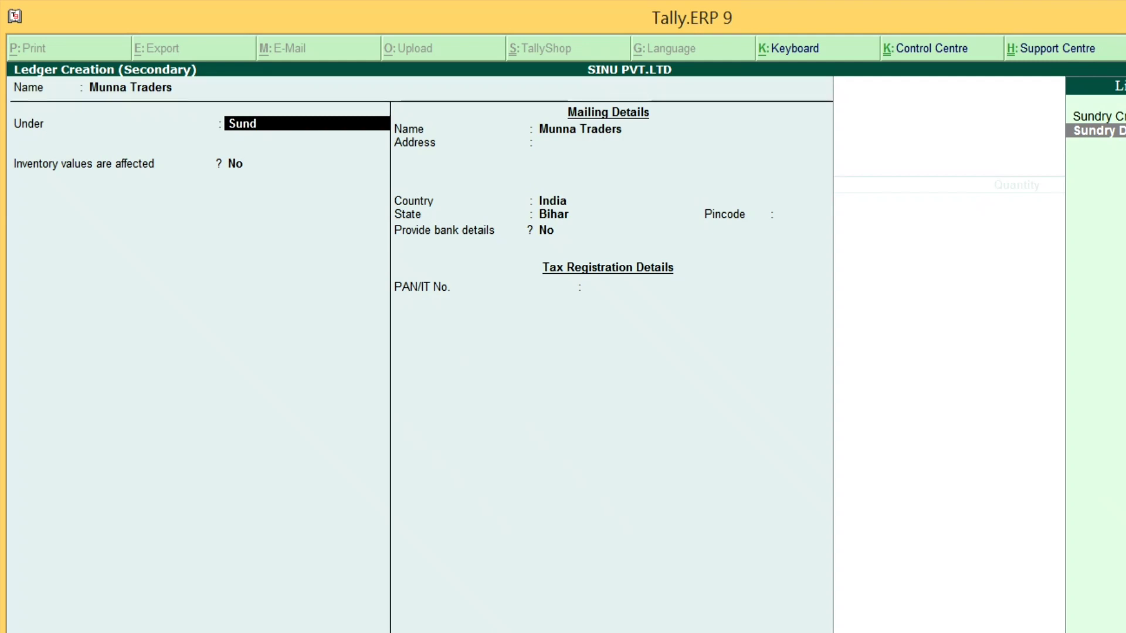
key(Return)
Keep the default bill-by-bill, mailing and tax details for the Munna Traders ledger and save it as the voucher's party
key(Return)
key(Return)
key(Return)
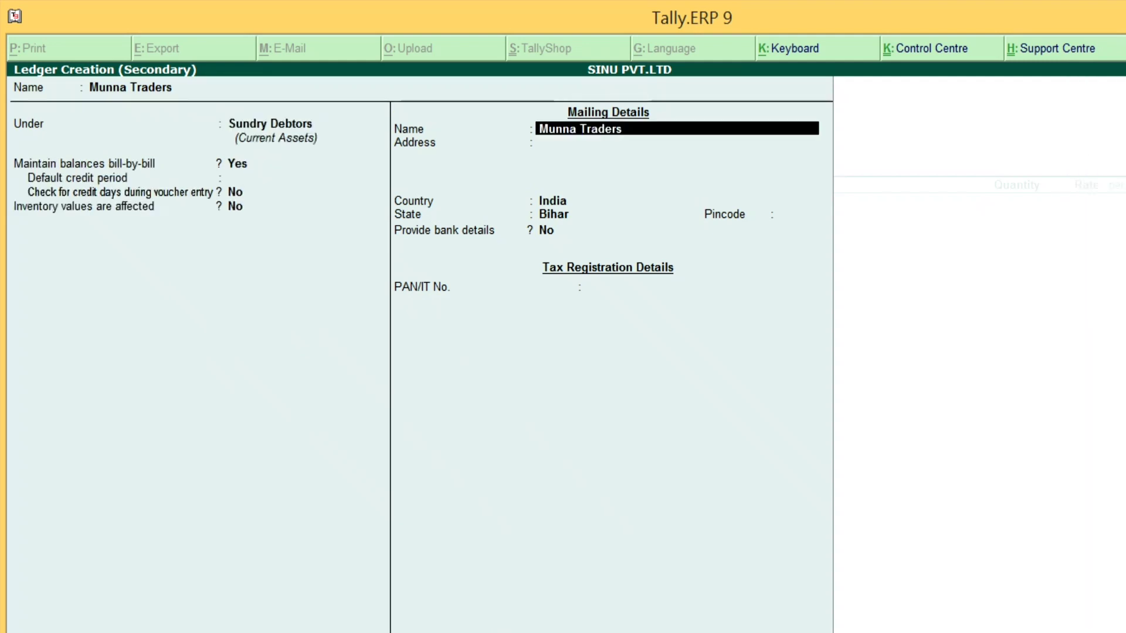
key(Return)
key(Return)
key(Return)
key(Return)
key(Return)
key(Return)
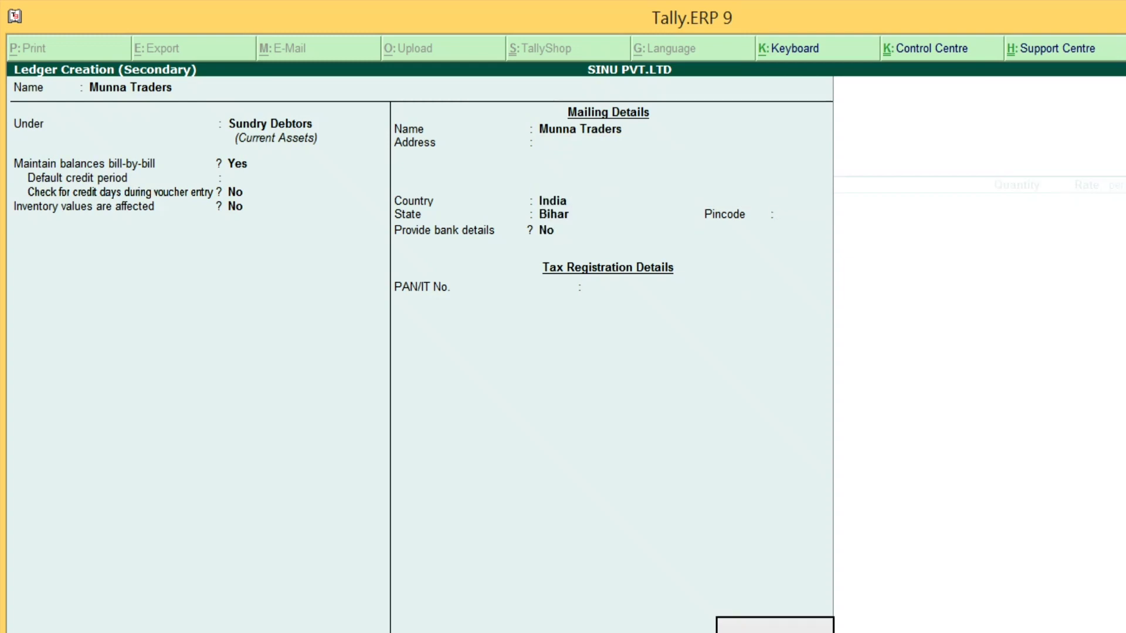
key(Return)
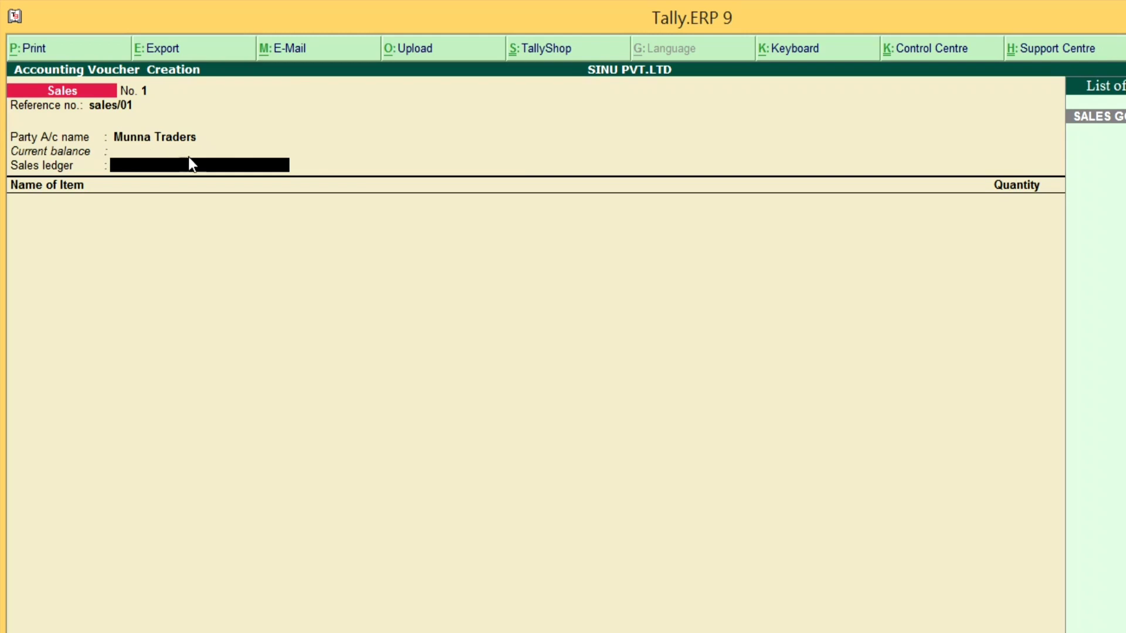
Choose SALES GOODS as the sales ledger and Oppo Phone as the item sold
key(Return)
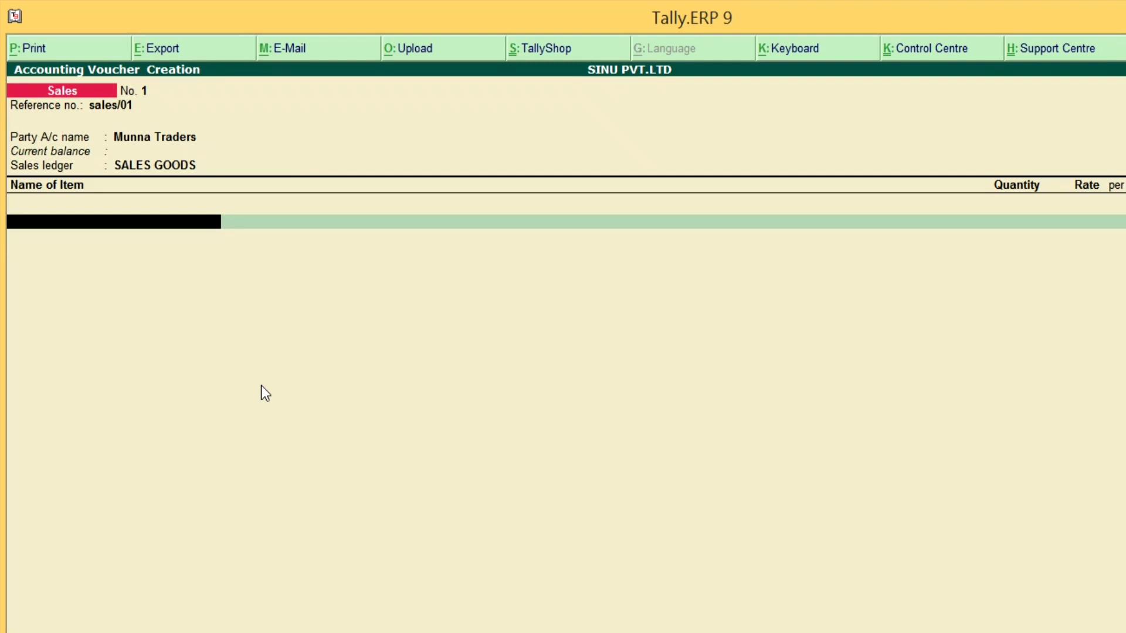
text(Op)
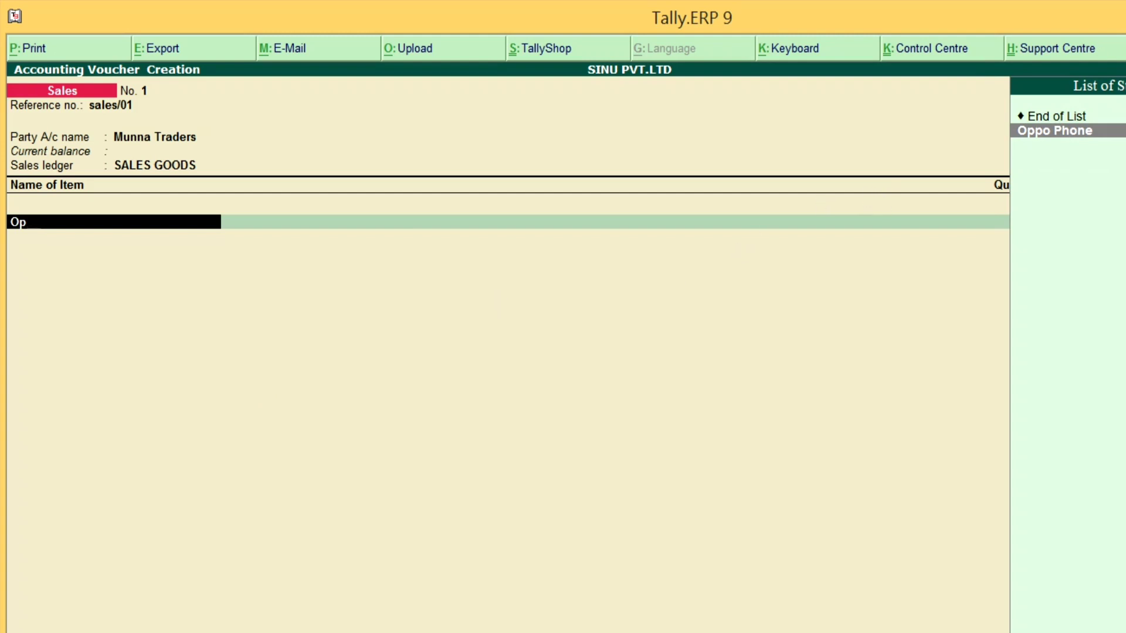
key(Return)
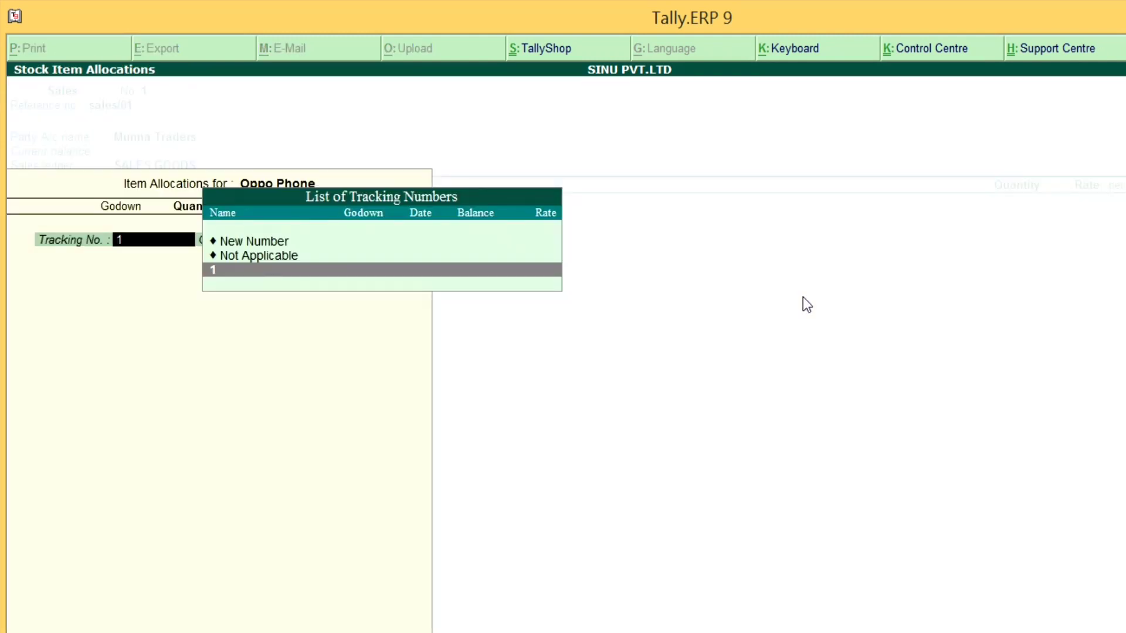
Allocate the item with tracking and order numbers Not Applicable and Main Location as the godown
key(Up)
key(Return)
key(Return)
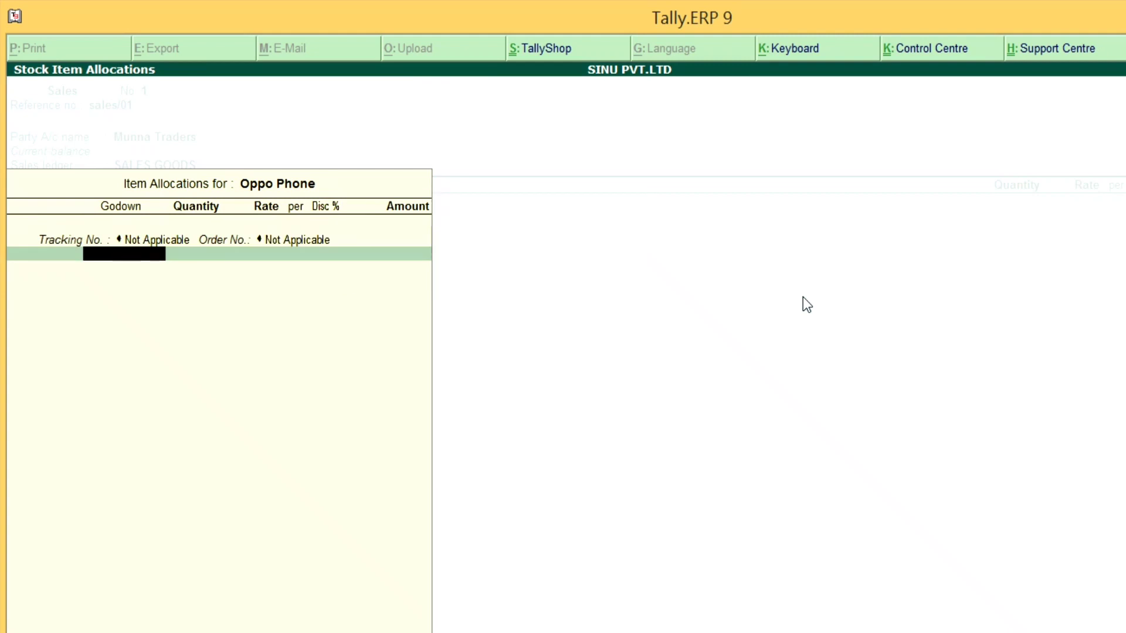
text(,m)
key(Return)
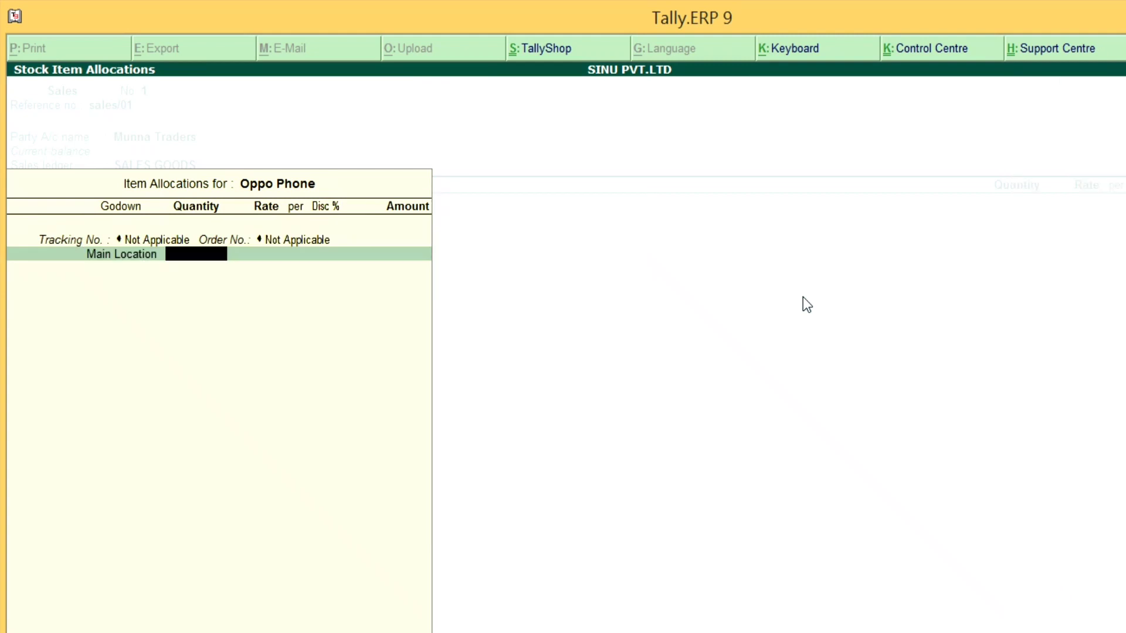
Enter a quantity of 50 pcs at a rate of 12,000 per piece and save the sales voucher
text(50)
key(Return)
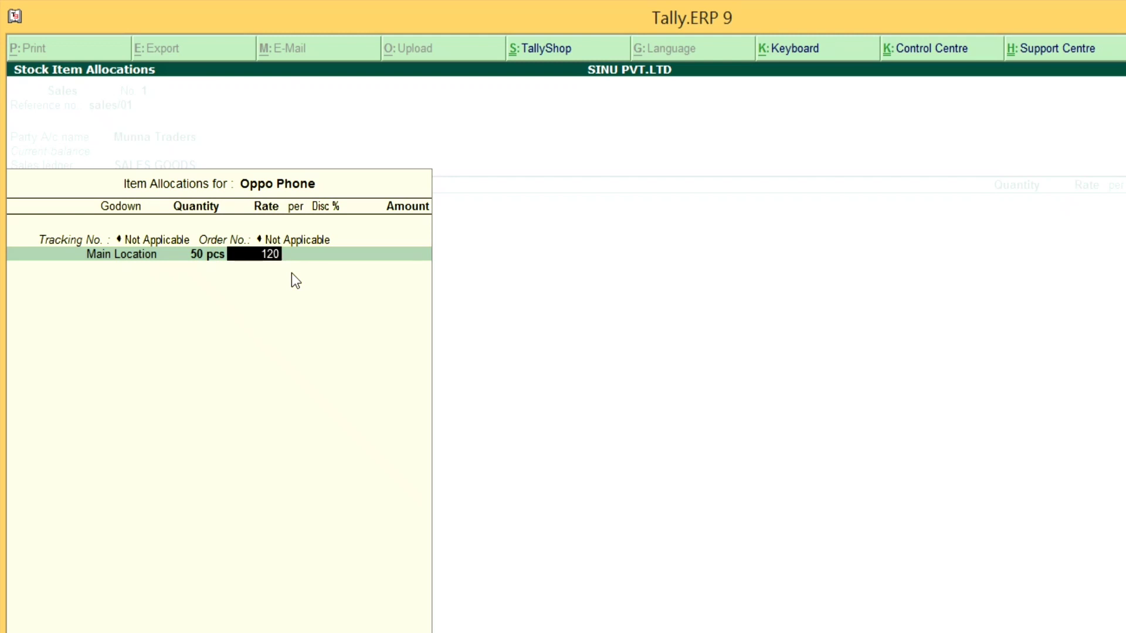
key(Return)
key(Return)
key(Return)
key(Return)
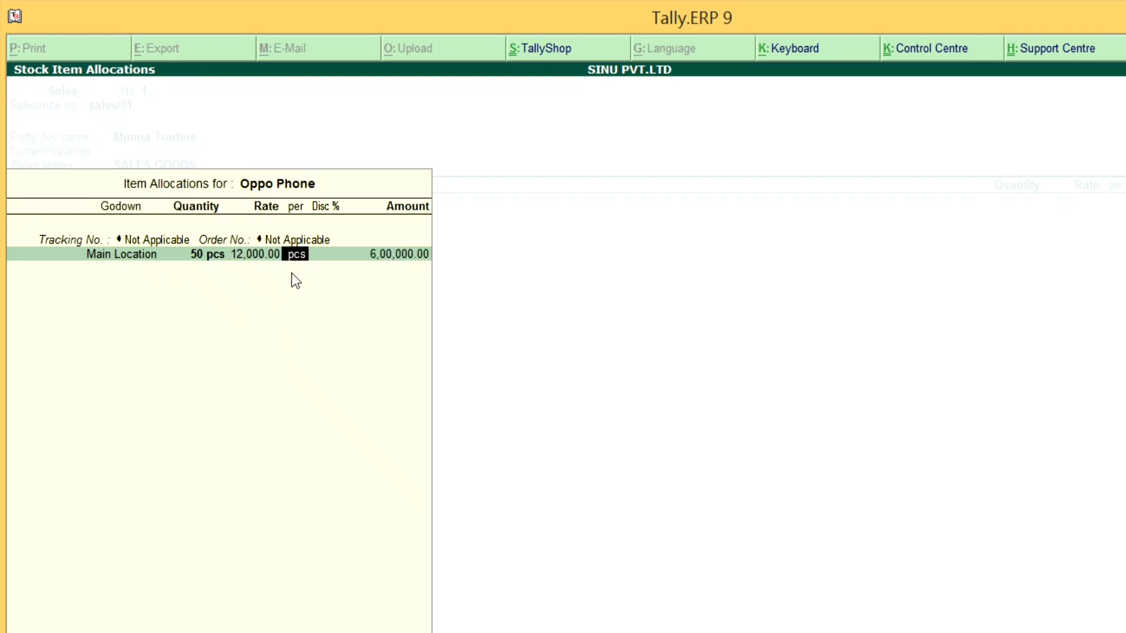
key(Return)
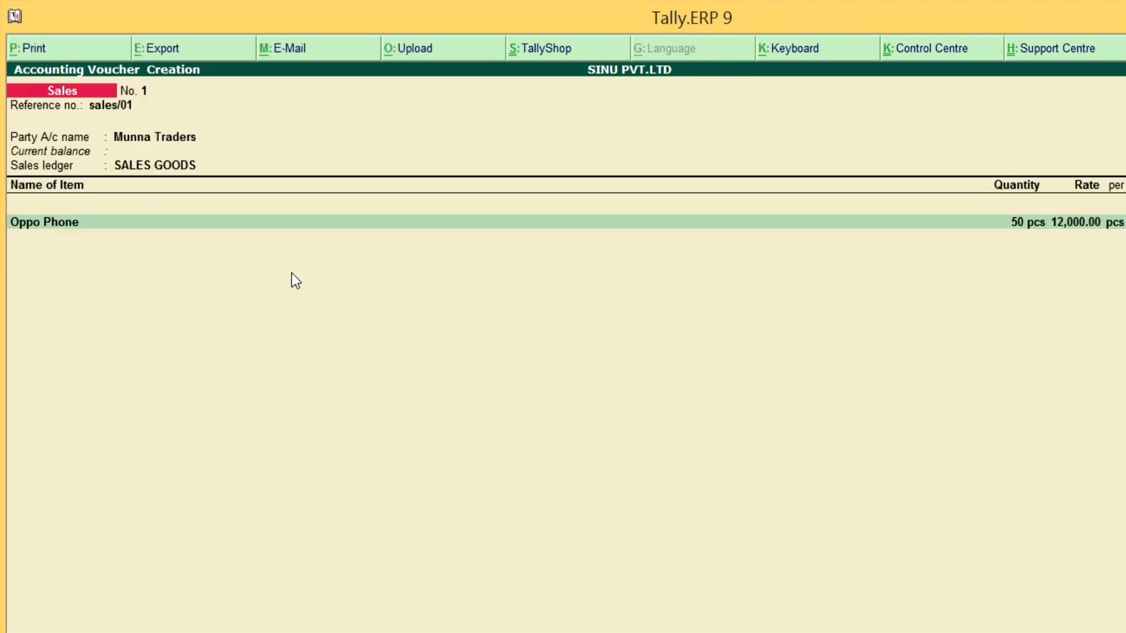
key(Return)
key(ctrl+a)
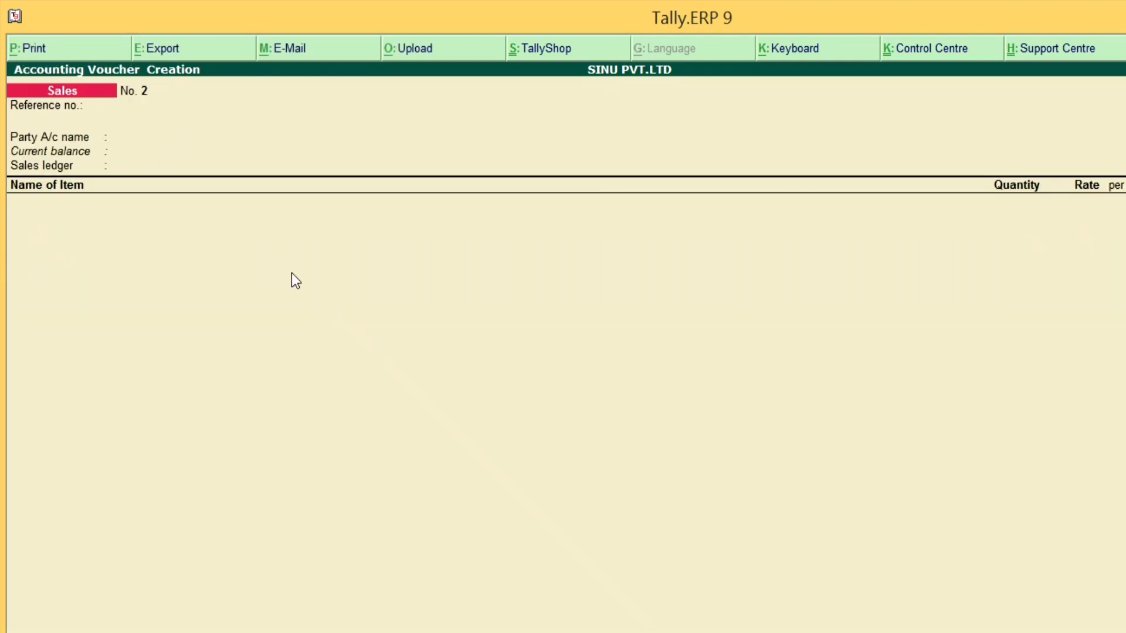
Leave voucher entry, check the OPPO group's remaining quantity in the Stock Summary, and return to the Gateway of Tally
key(Escape)
key(Down)
key(Down)
key(Down)
key(Down)
key(Down)
key(Down)
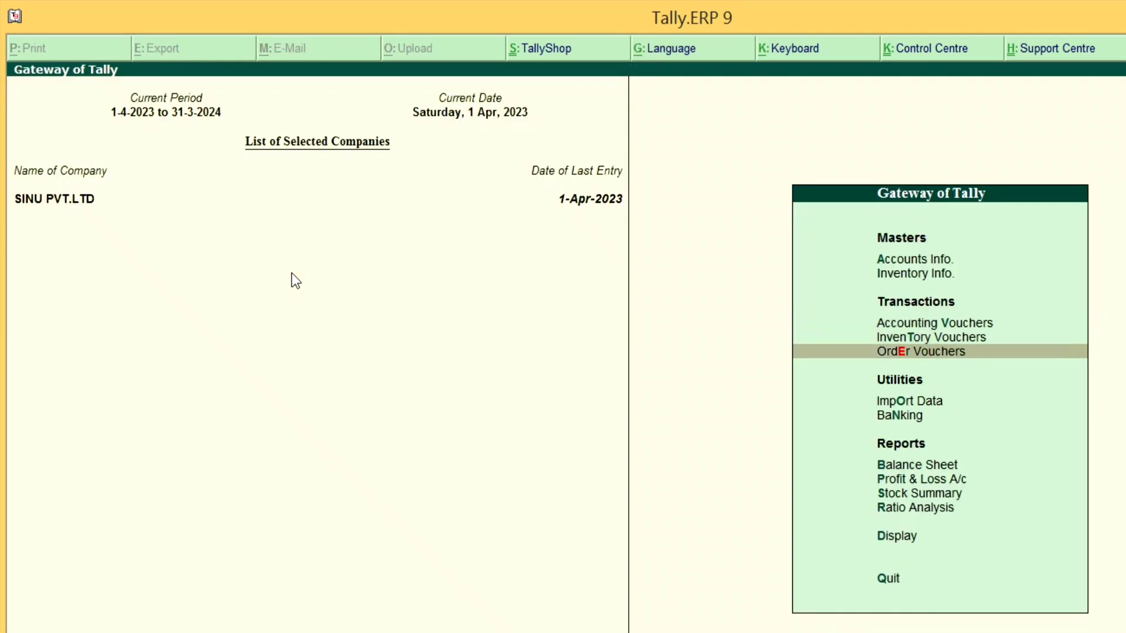
key(Down)
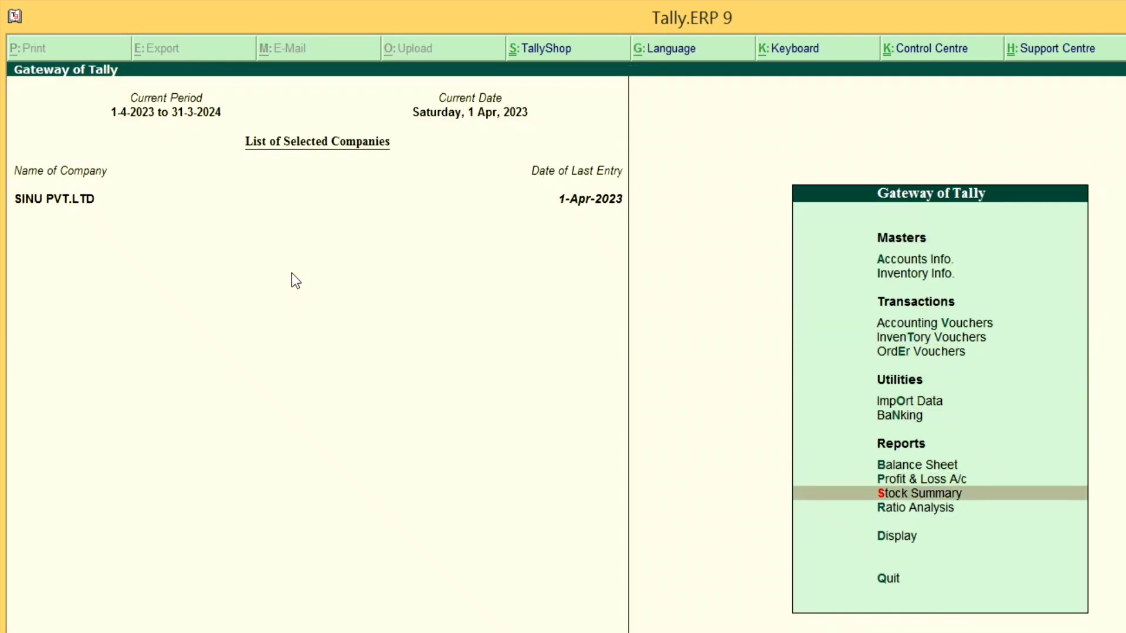
key(Return)
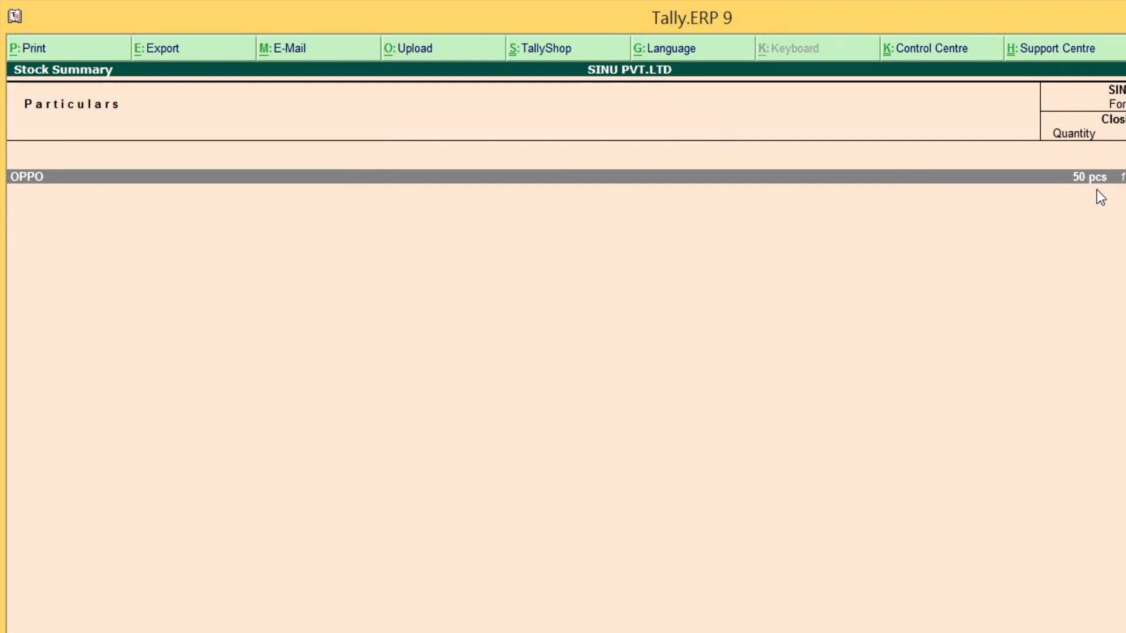
key(Escape)
key(Escape)
key(Escape)
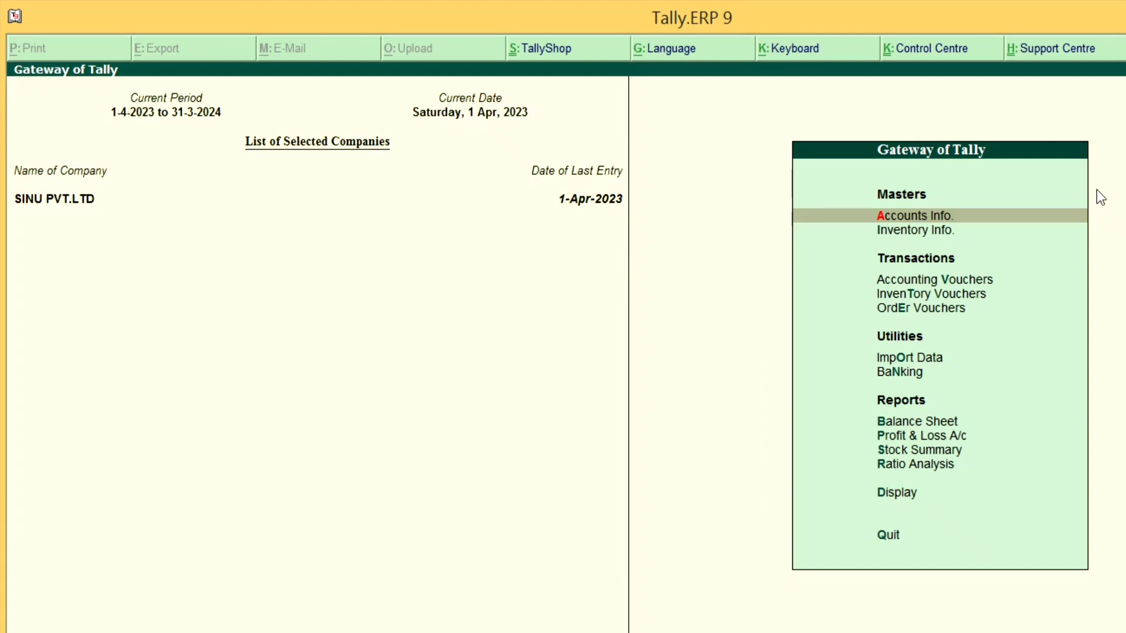
Start a receipt voucher with Cash as the receiving account
key(Down)
key(Down)
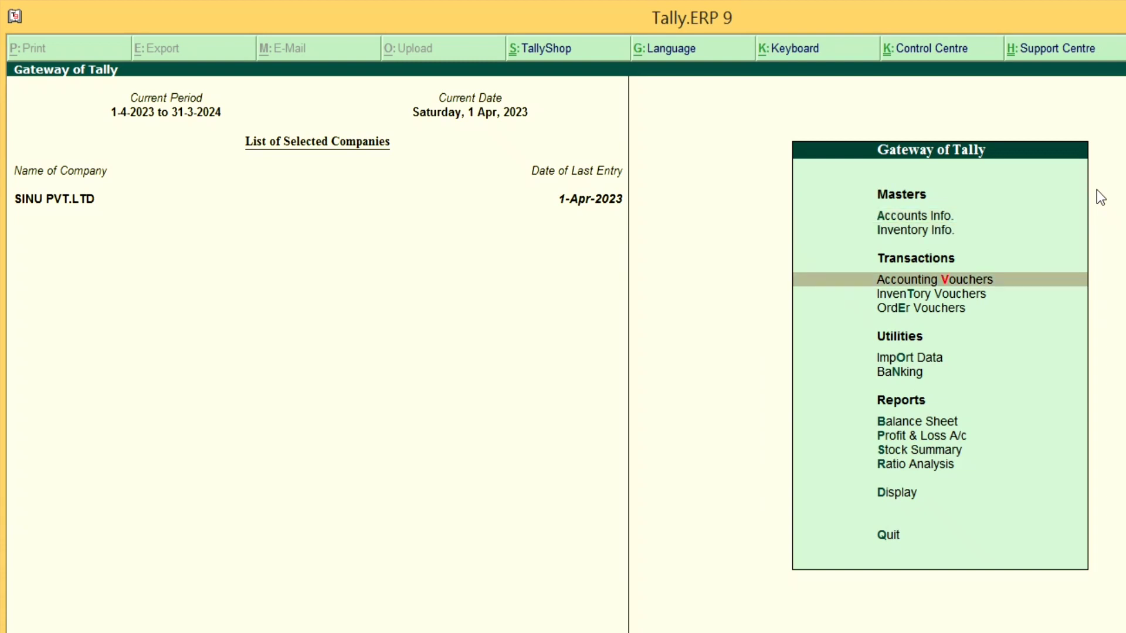
key(Return)
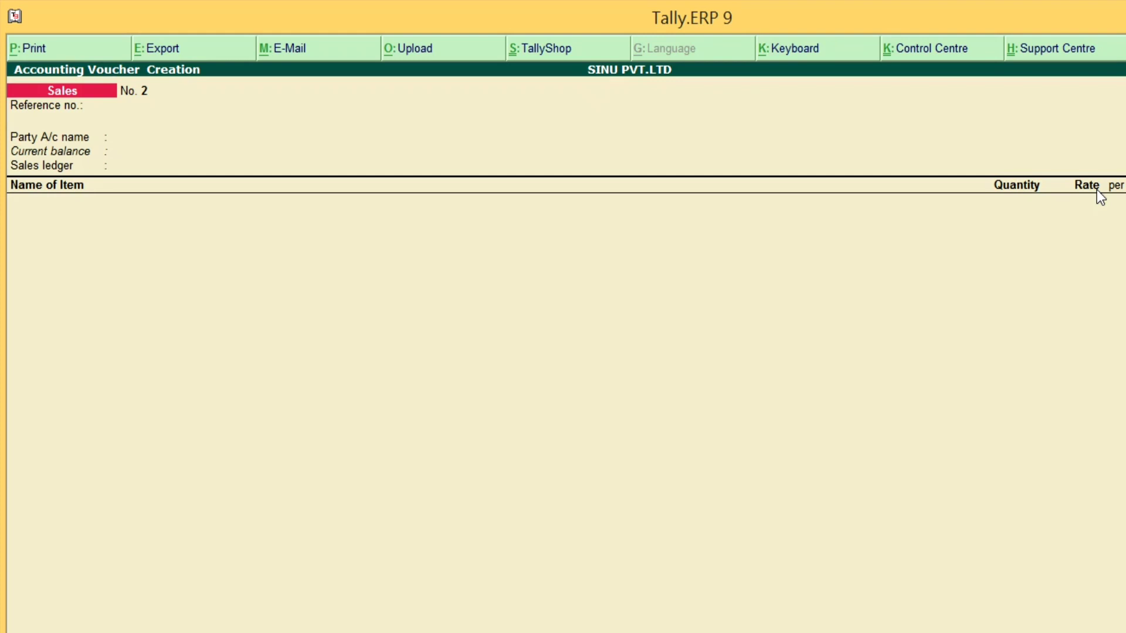
key(F6)
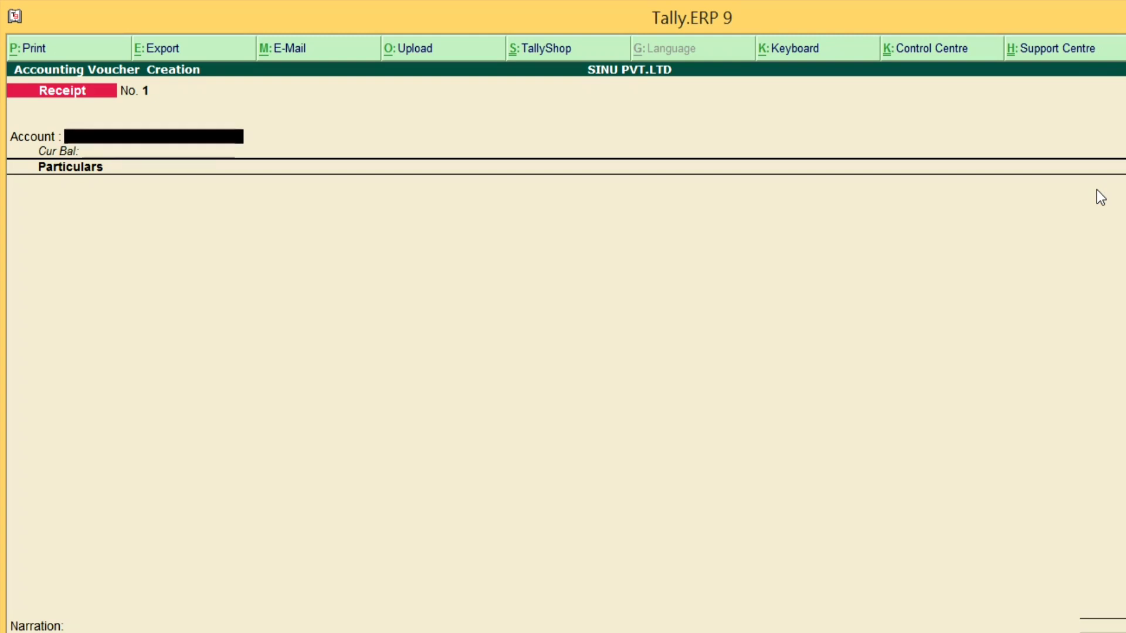
text(Cash)
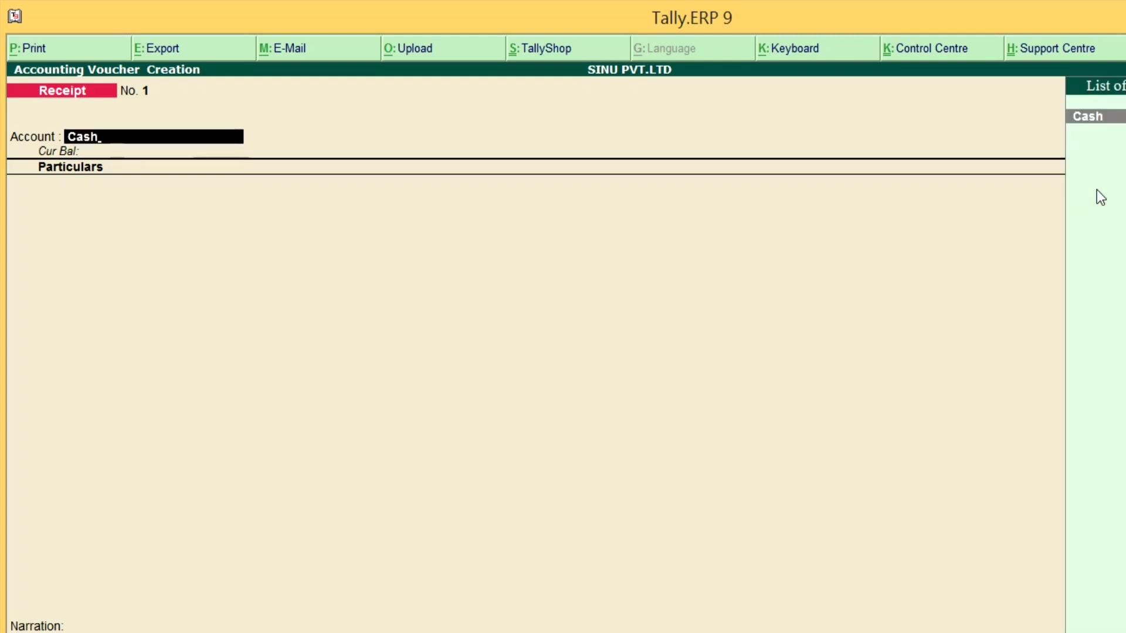
key(Return)
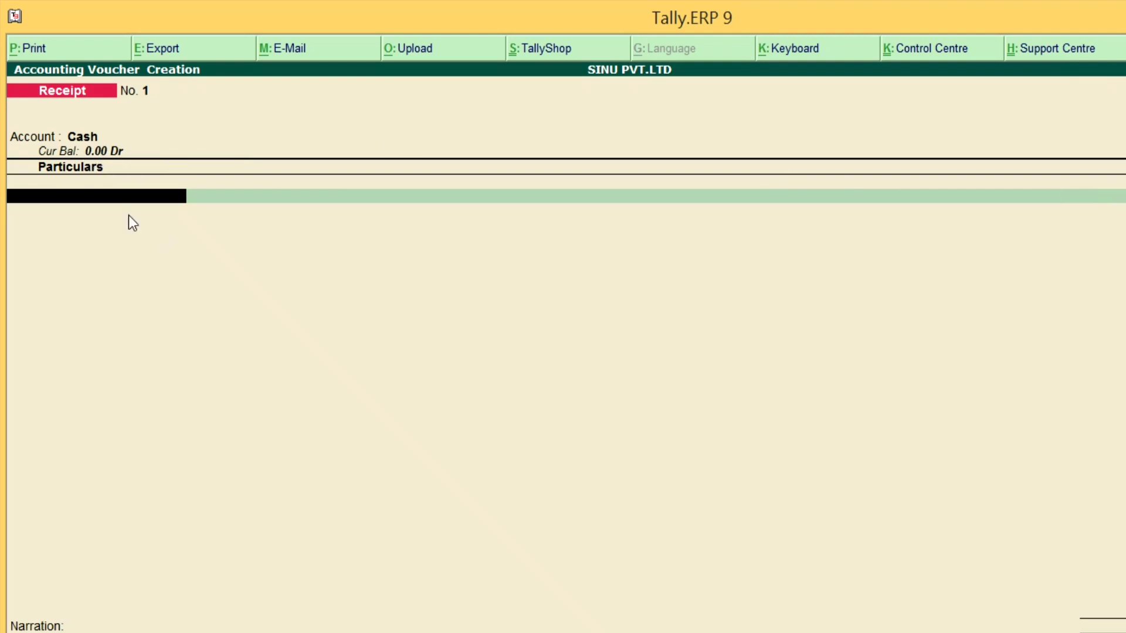
Select Munna Traders as the credited party in the receipt voucher
text(Mun)
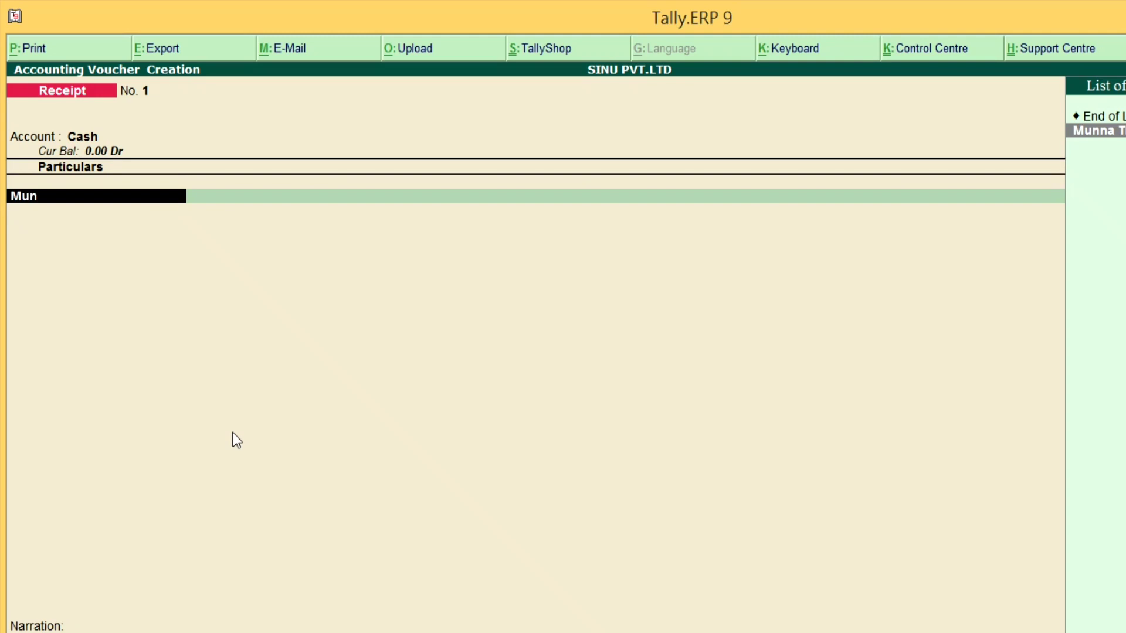
key(Return)
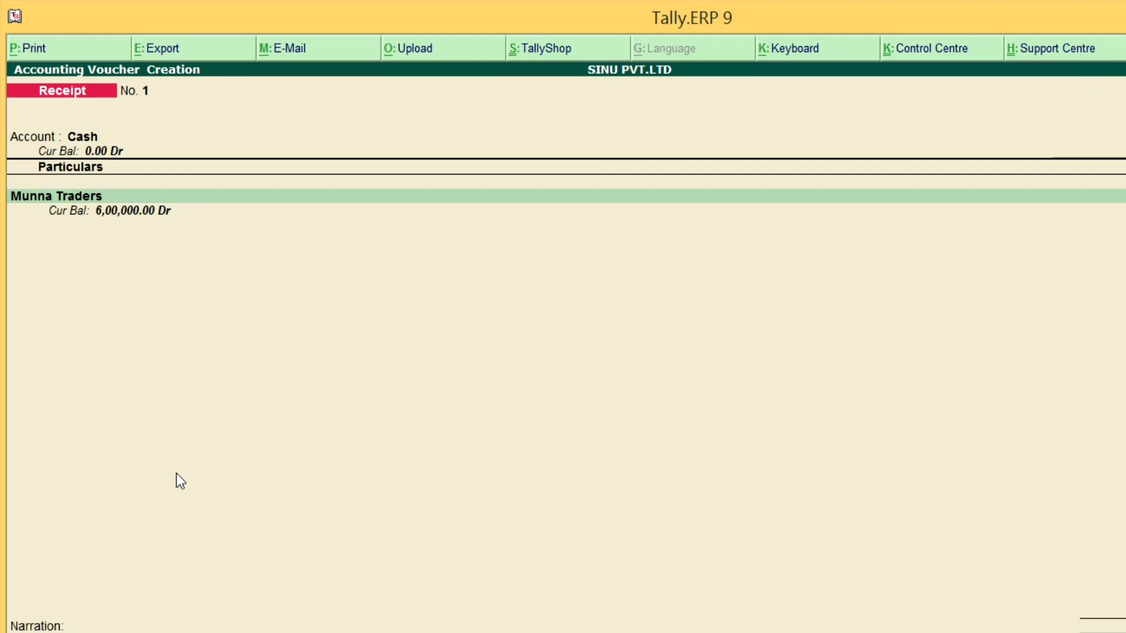
key(Return)
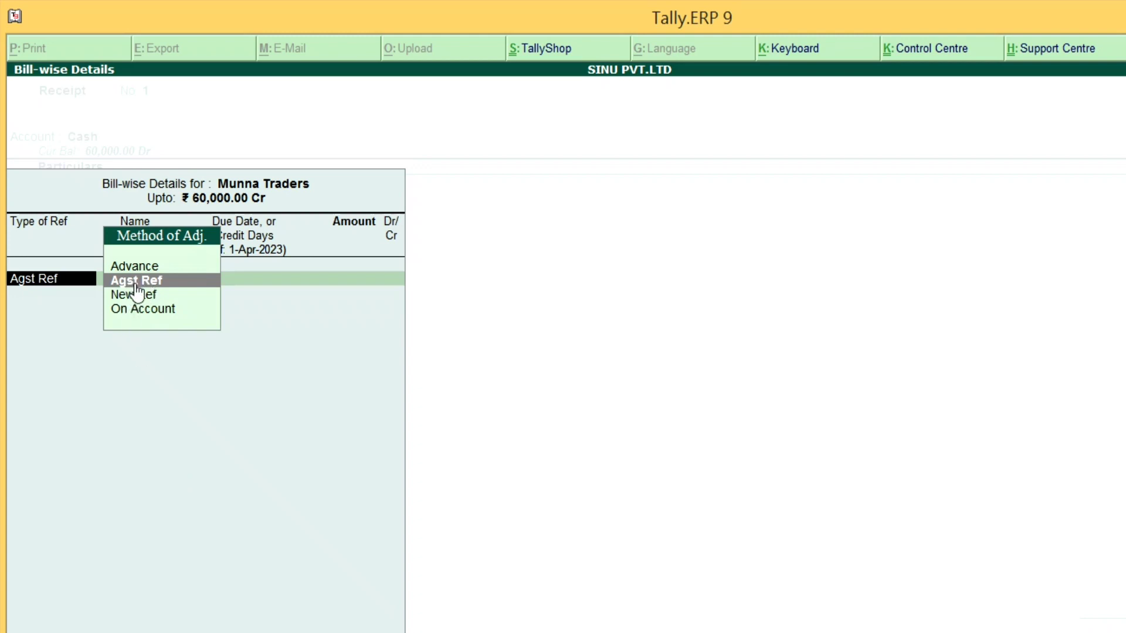
key(Return)
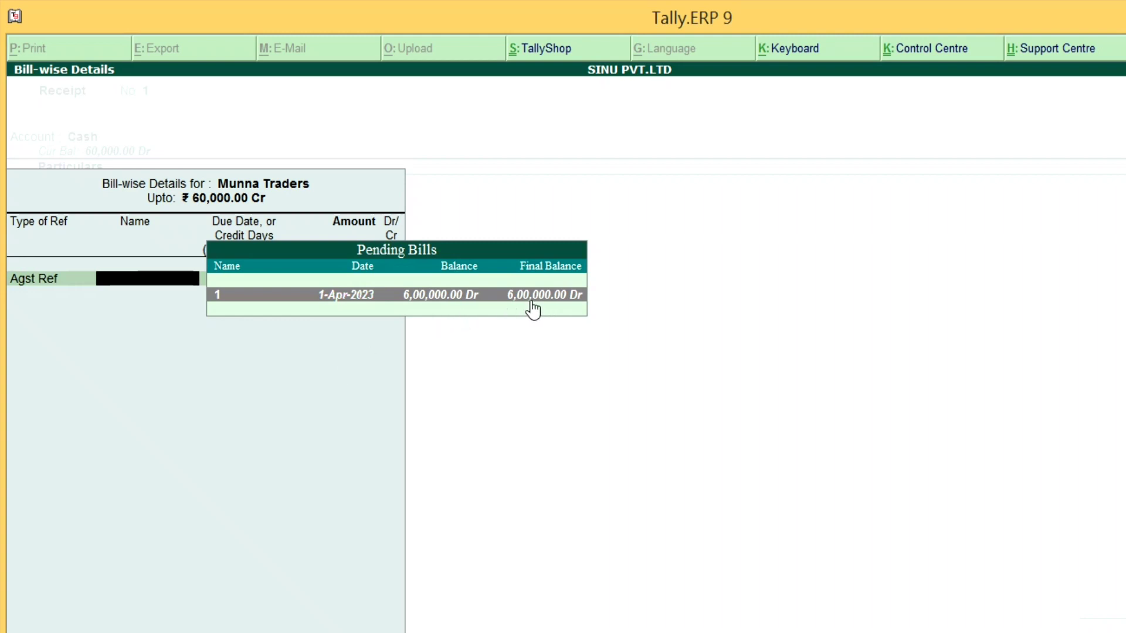
key(Escape)
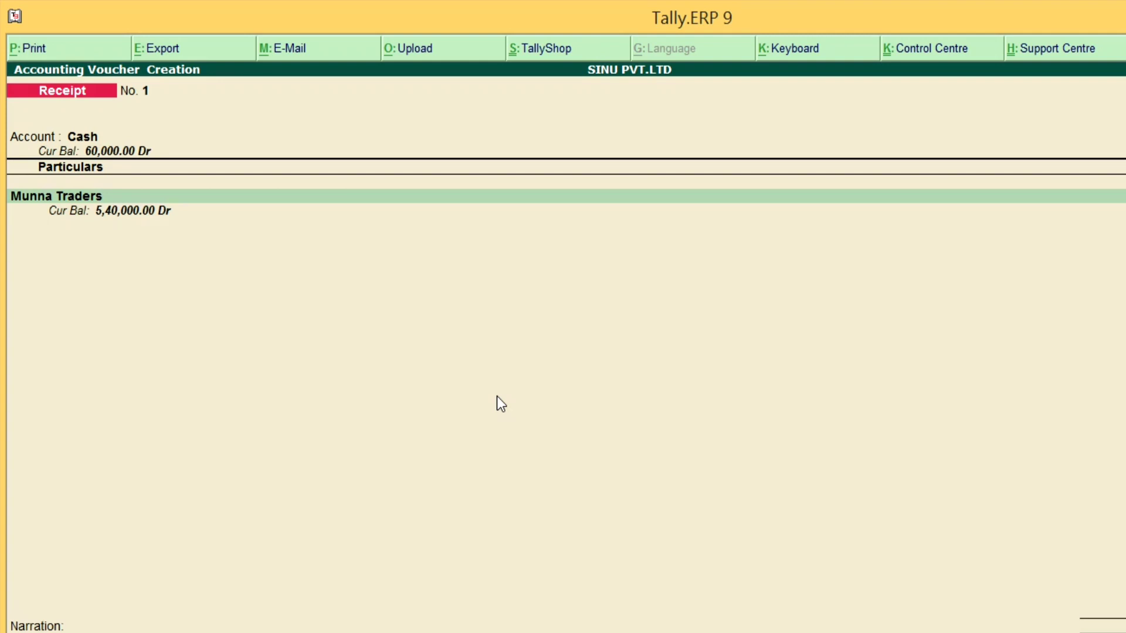
Enter 6,00,000 for Munna Traders, allocated as Agst Ref to pending bill 1, and save the receipt voucher
key(Return)
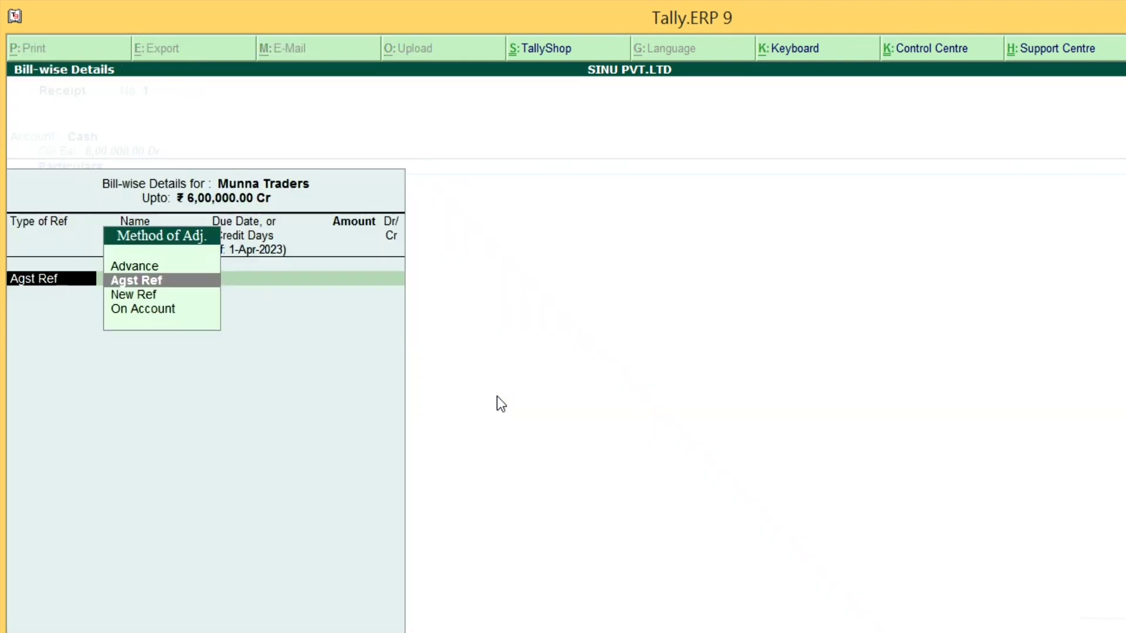
key(Return)
key(Return)
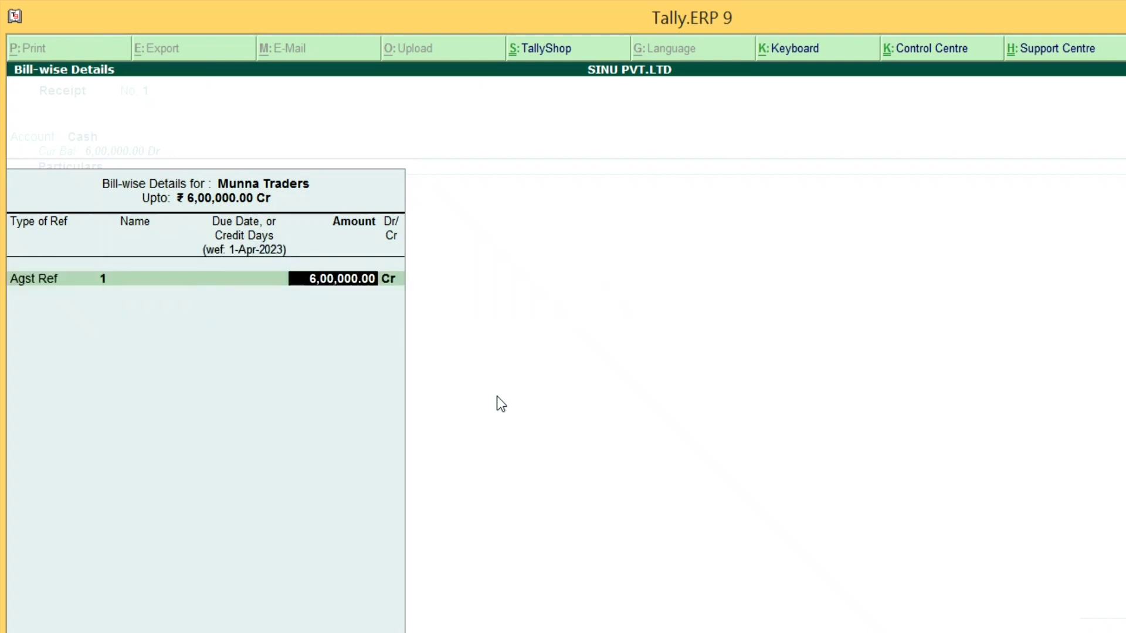
key(Return)
key(Return)
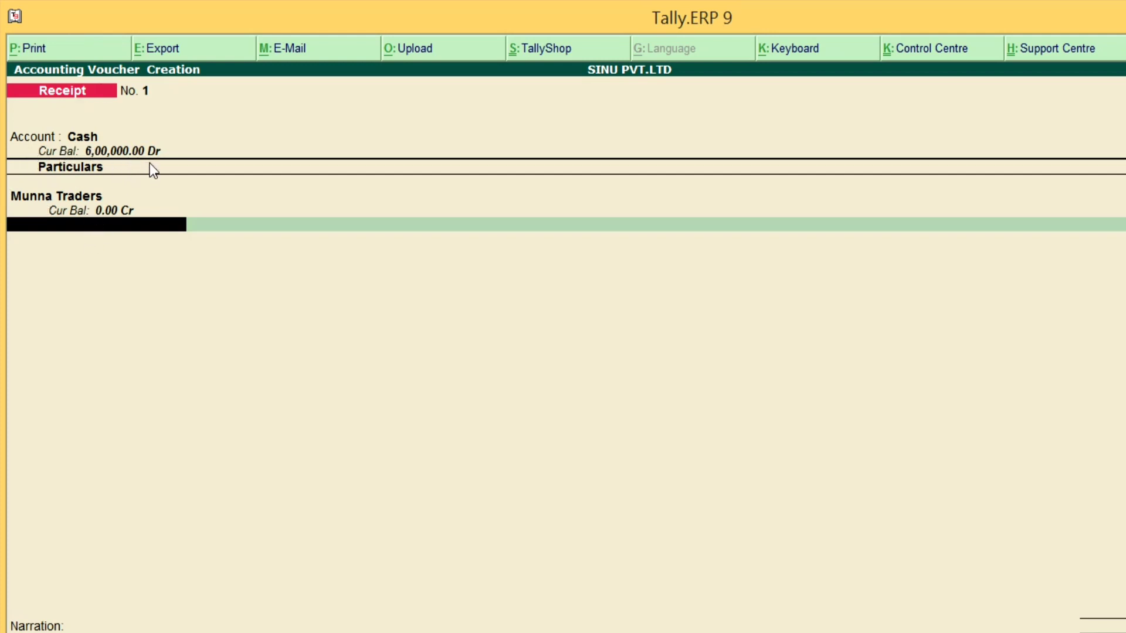
key(Return)
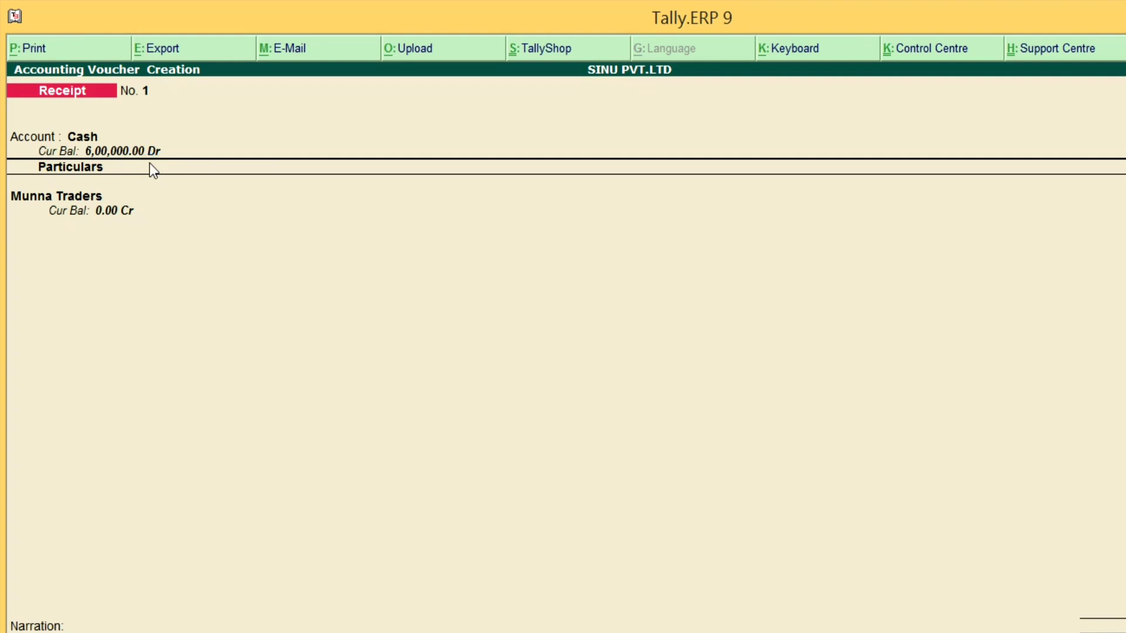
key(Return)
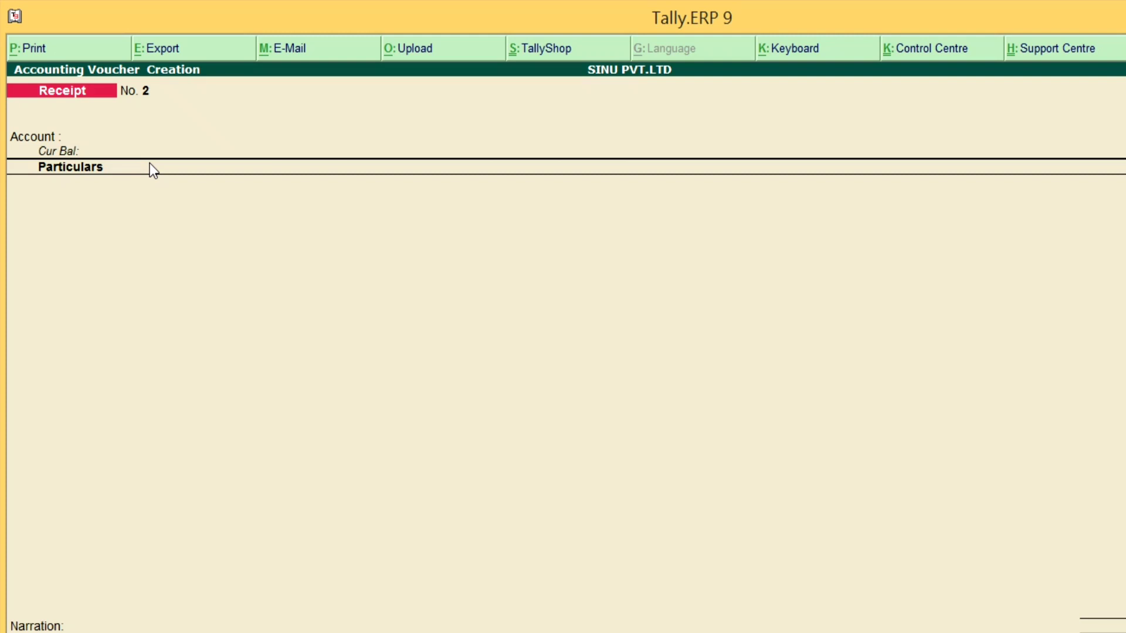
Leave voucher entry and open the Day Book in its detailed view
key(Escape)
key(Down)
key(Down)
key(Down)
key(Down)
key(Down)
key(Down)
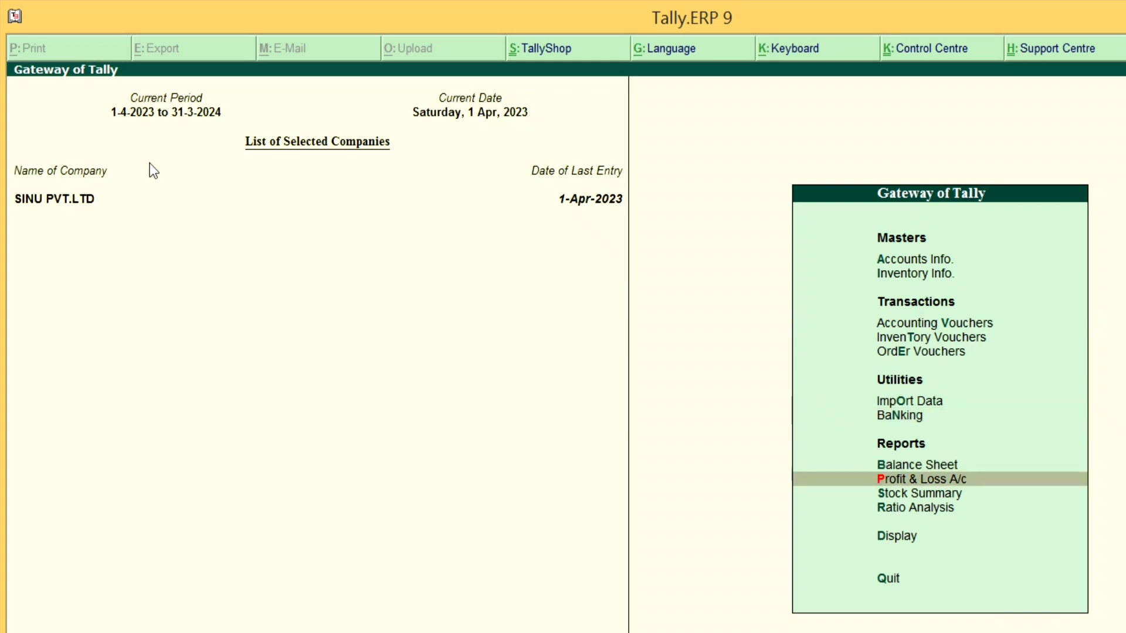
key(Down)
key(Down)
key(Down)
key(Return)
key(Down)
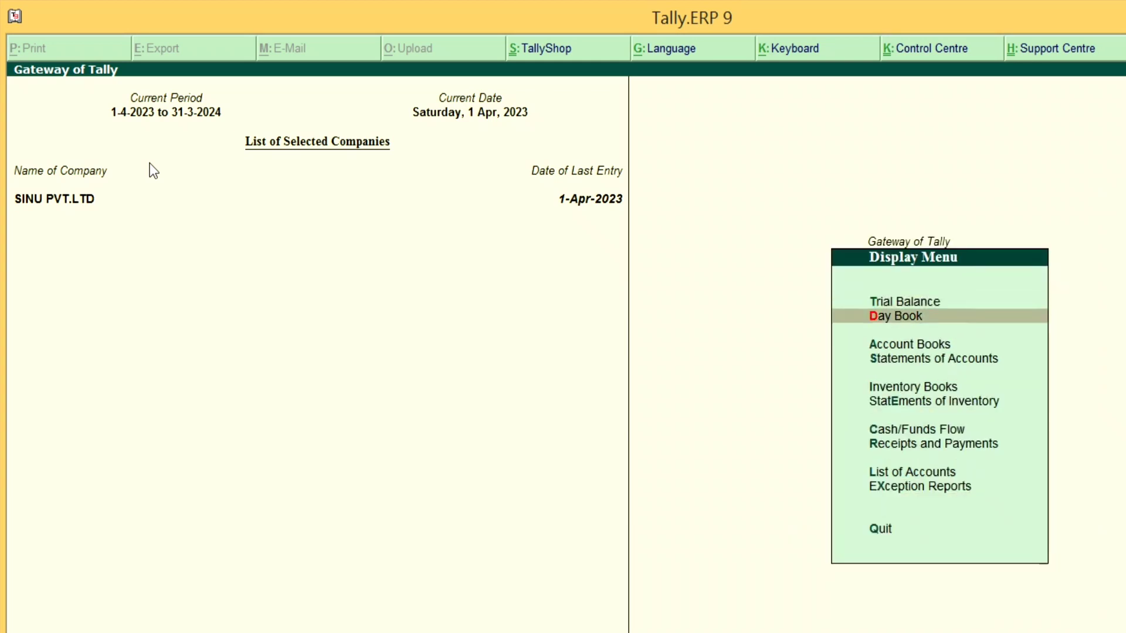
key(Return)
key(alt+F1)
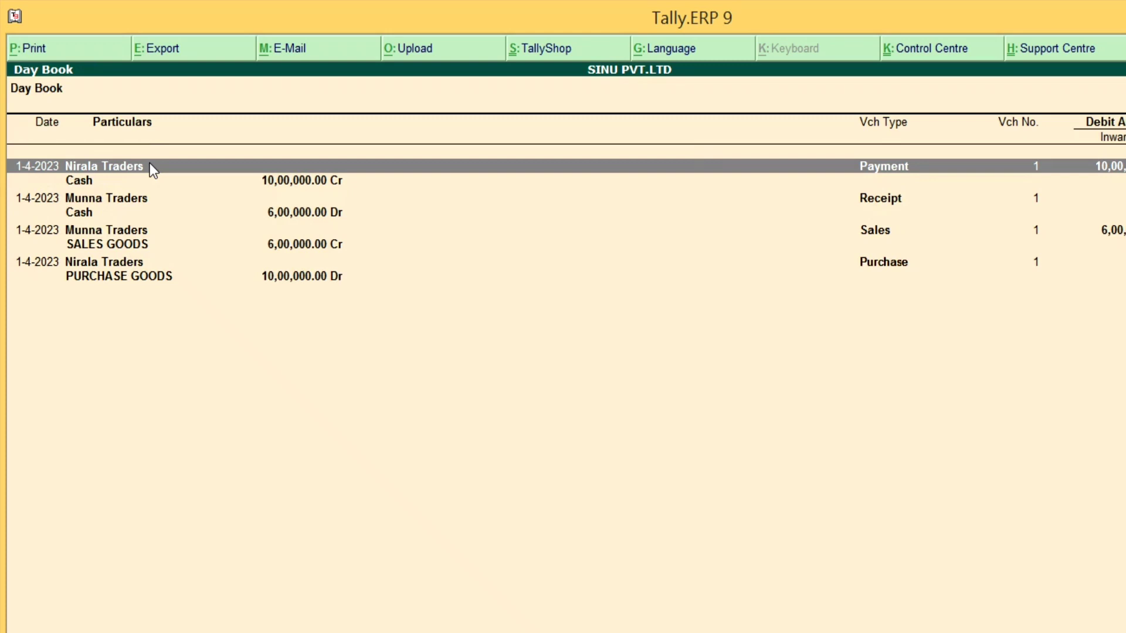
Preview the detailed Day Book as a printed report, enlarge the page to read its entries, and return to the Day Book
key(alt+p)
key(Return)
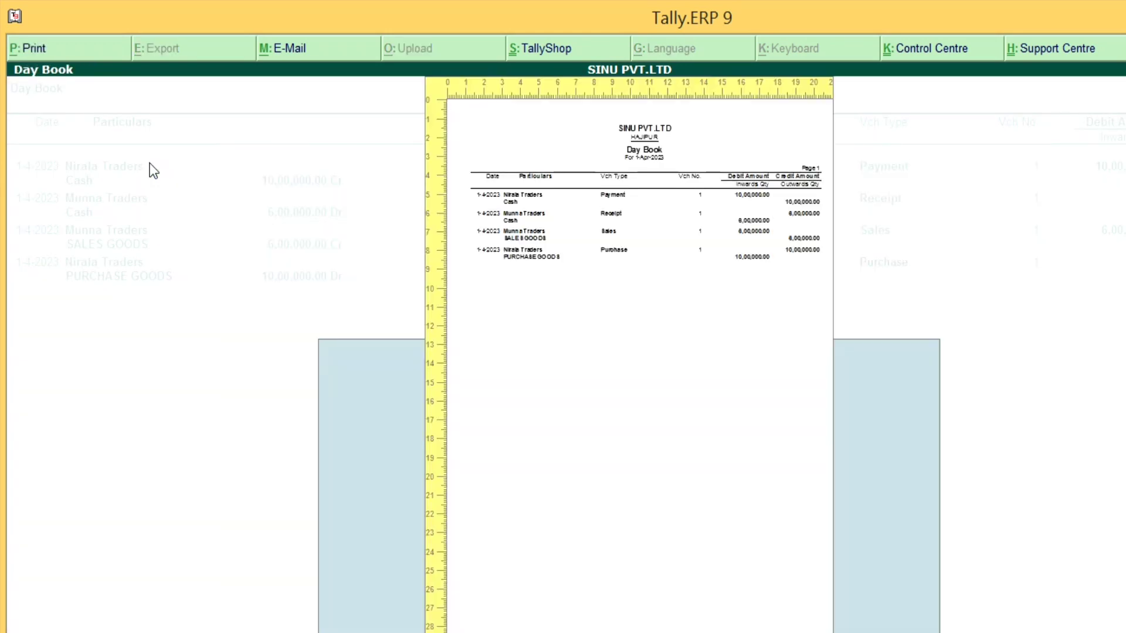
key(alt+z)
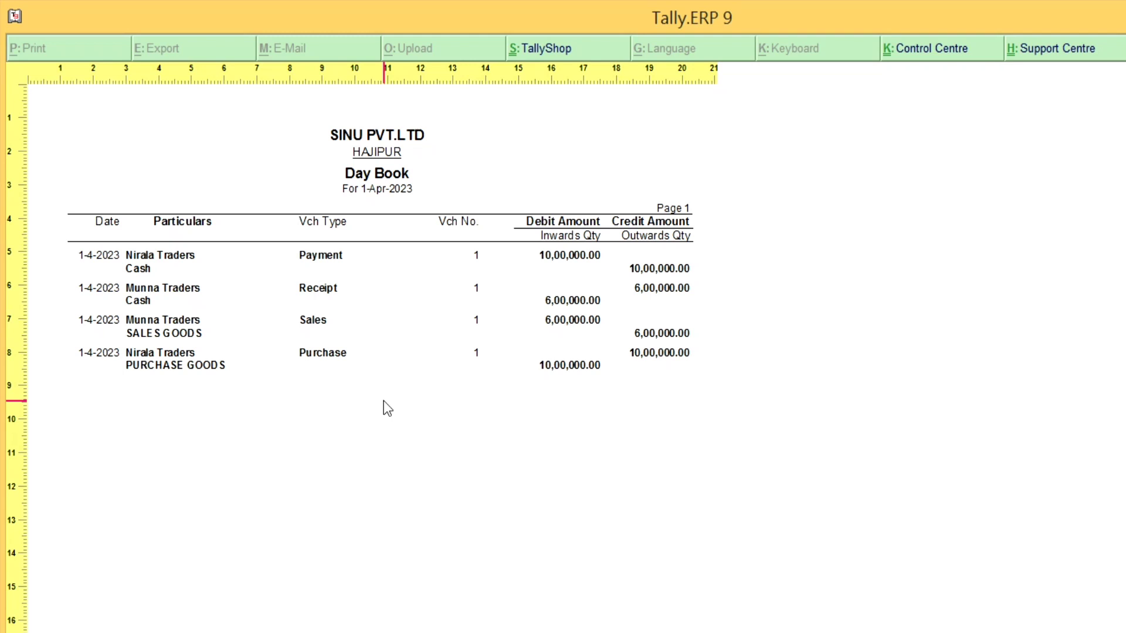
key(Escape)
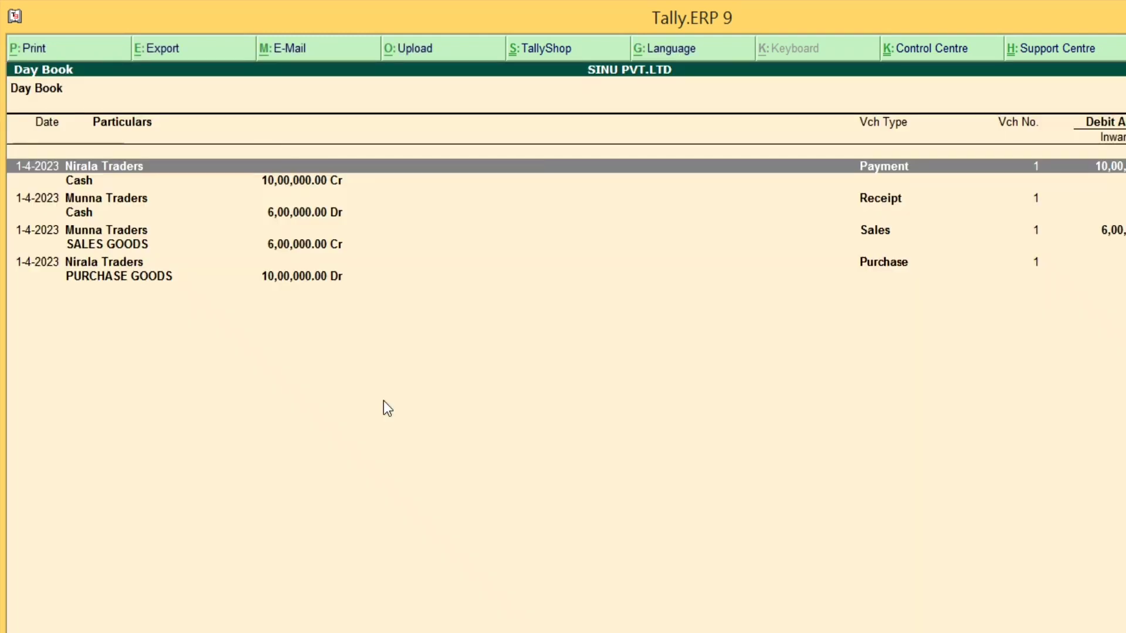
Reopen the Day Book in detailed view and display its print preview in Detailed format with all vouchers
key(Escape)
key(Return)
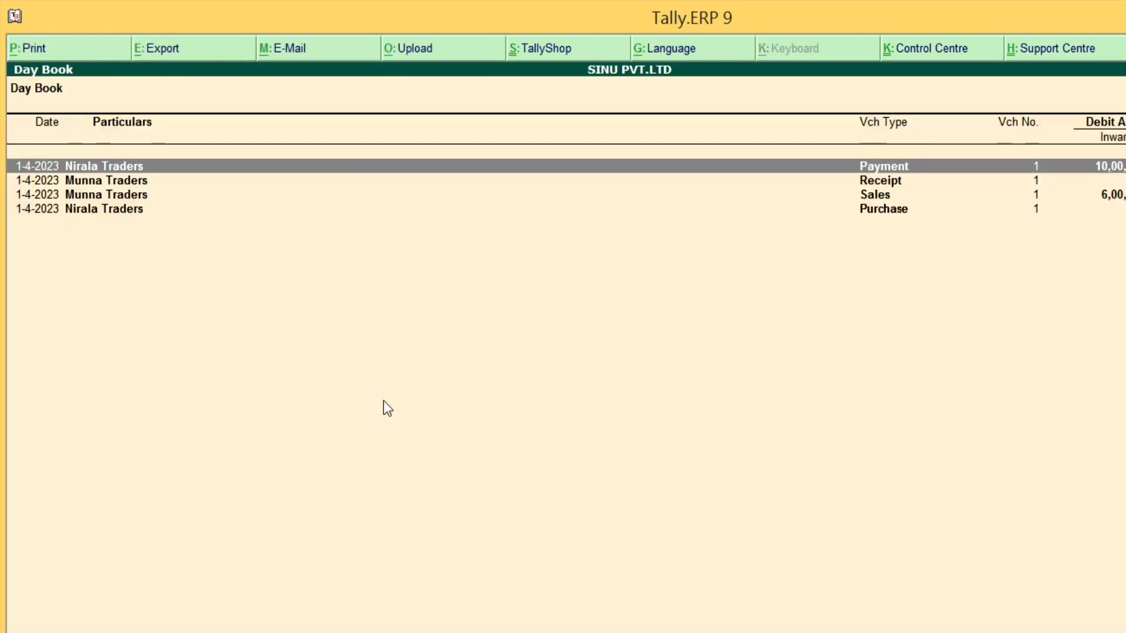
key(alt+F1)
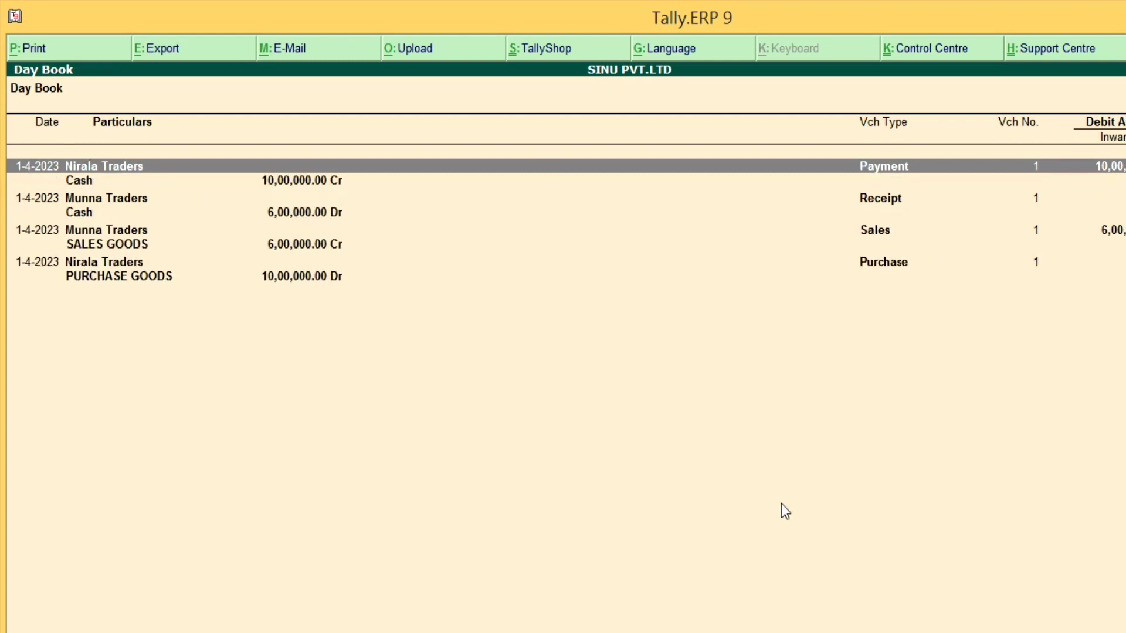
key(alt+p)
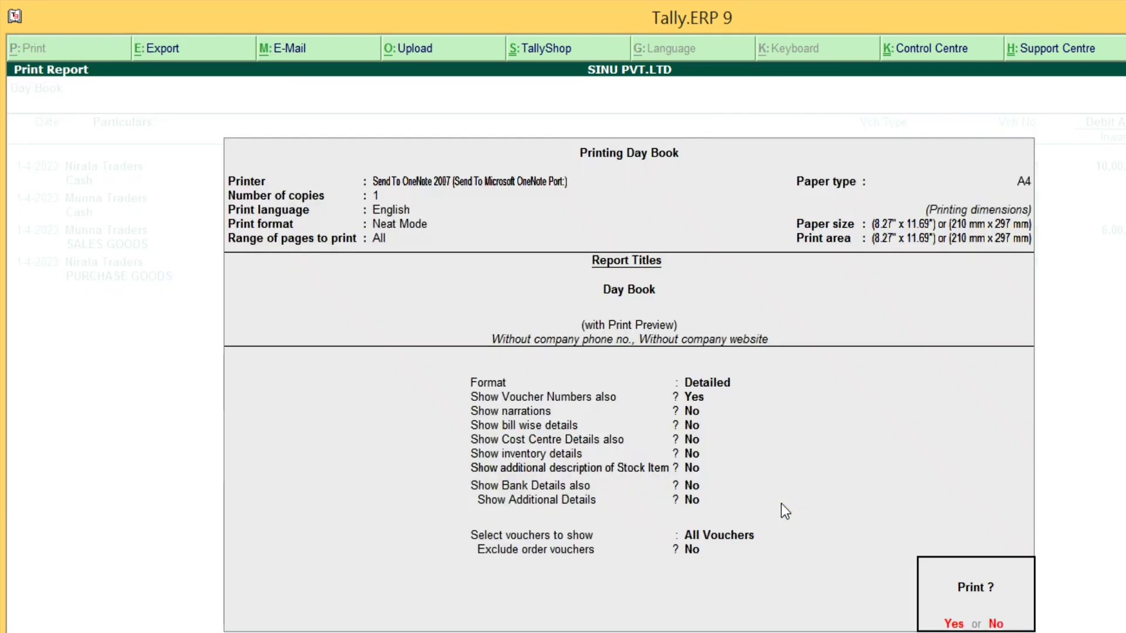
key(Return)
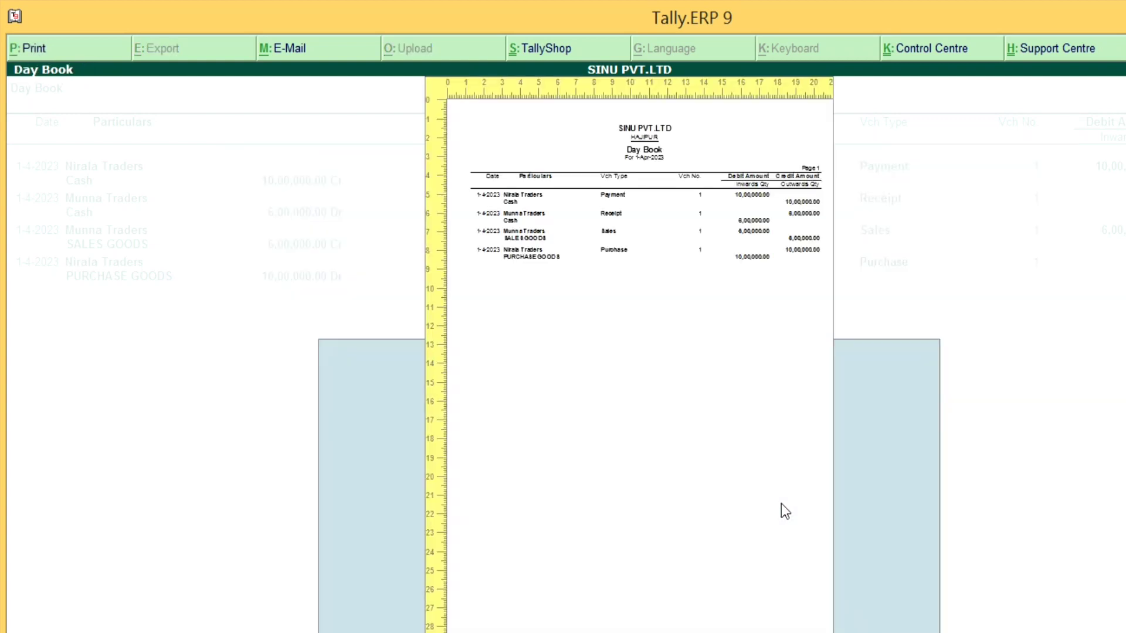